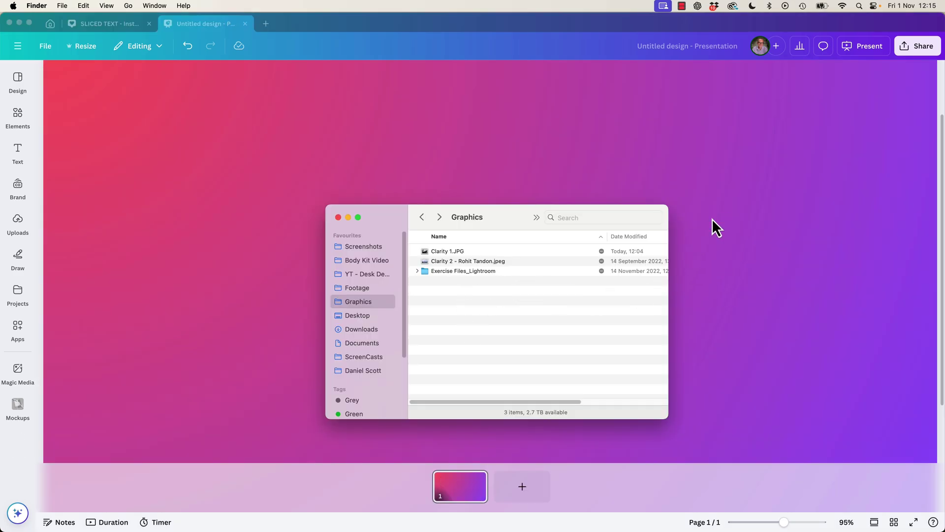
Place the Clarity 1.JPG car photo on the slide's left half and a duplicate on the right
click(711, 219)
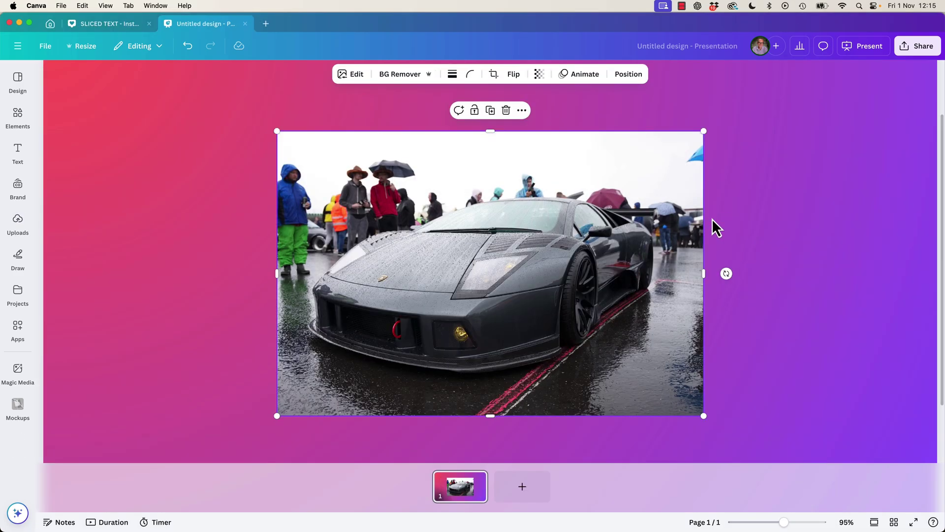
drag(667, 297, 421, 287)
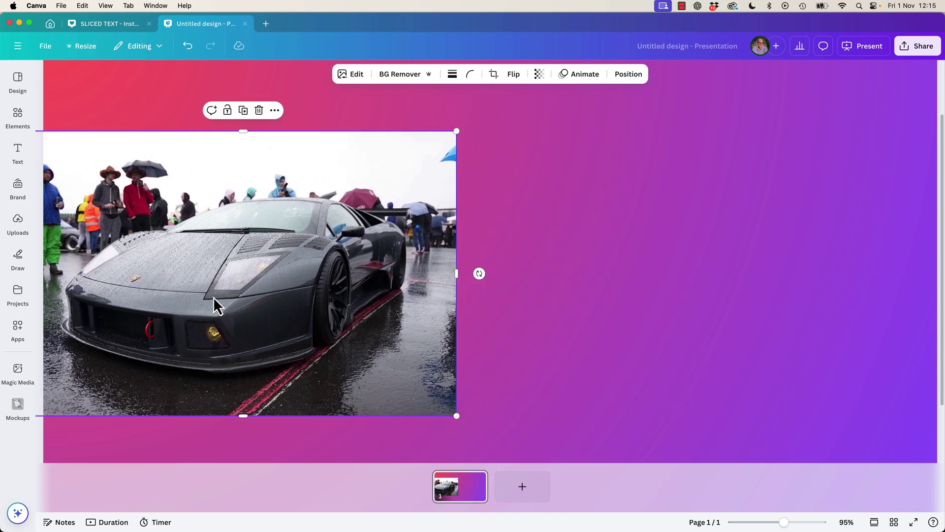
drag(204, 293, 626, 298)
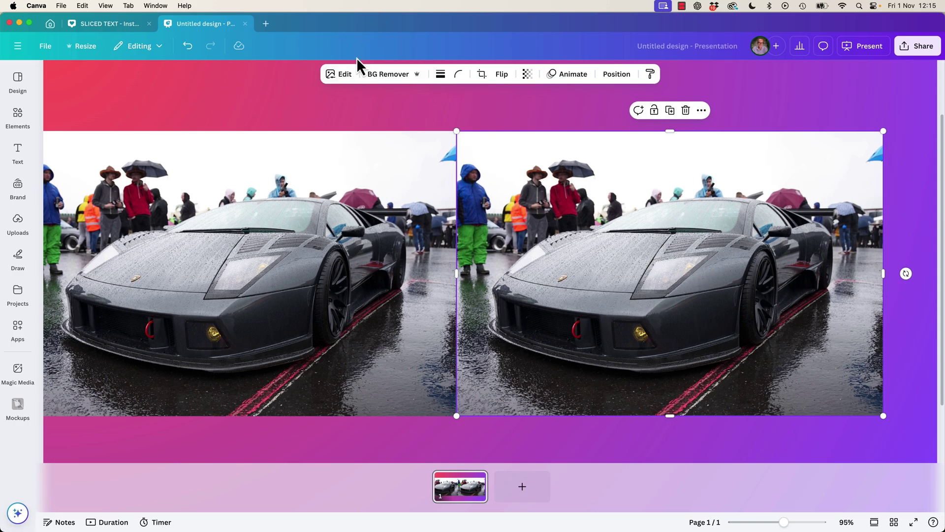
Zoom in on the right-hand car photo and bring up its Adjust sliders
click(339, 74)
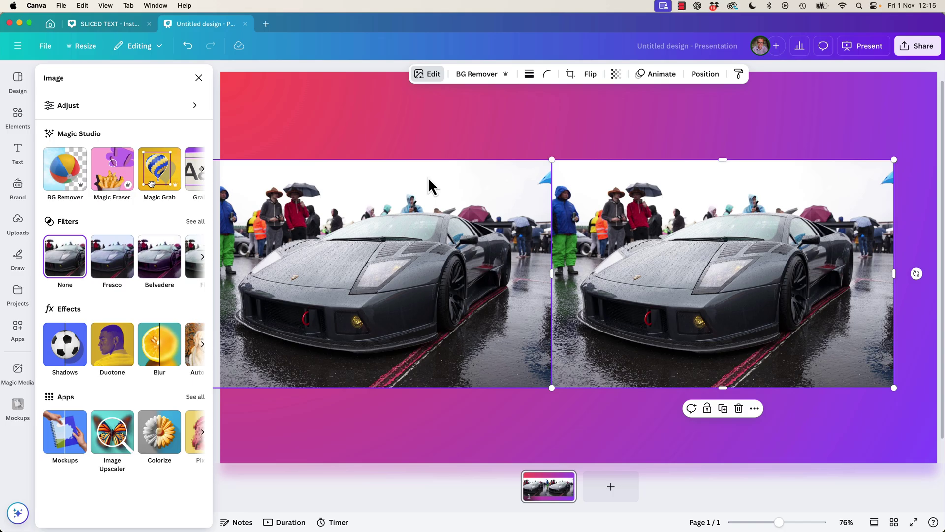
key(super+equal)
key(super+equal)
key(super+equal)
key(super+equal)
scroll(681, 420, right, 10)
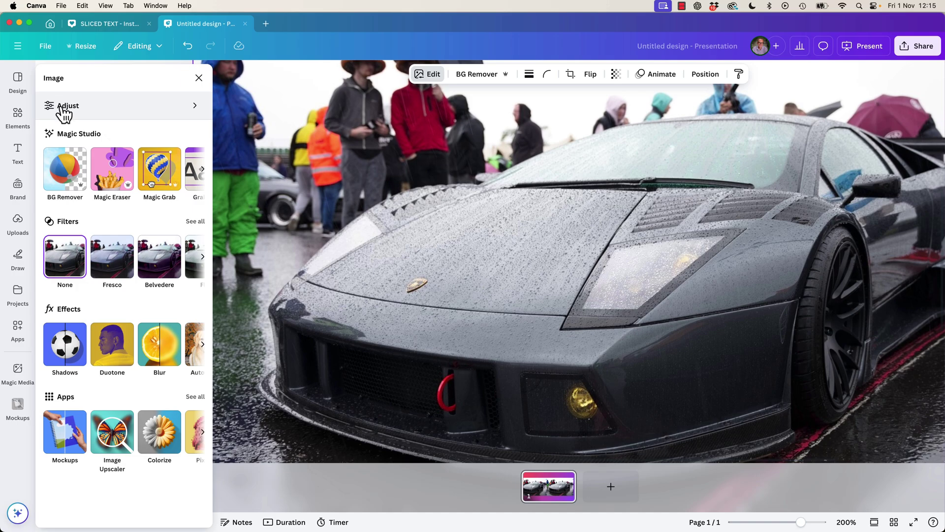
click(74, 106)
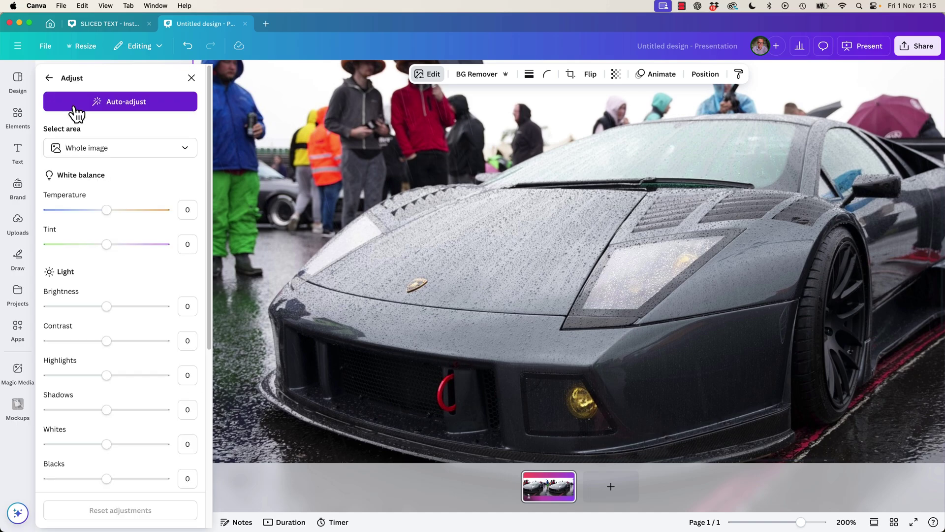
drag(211, 281, 214, 465)
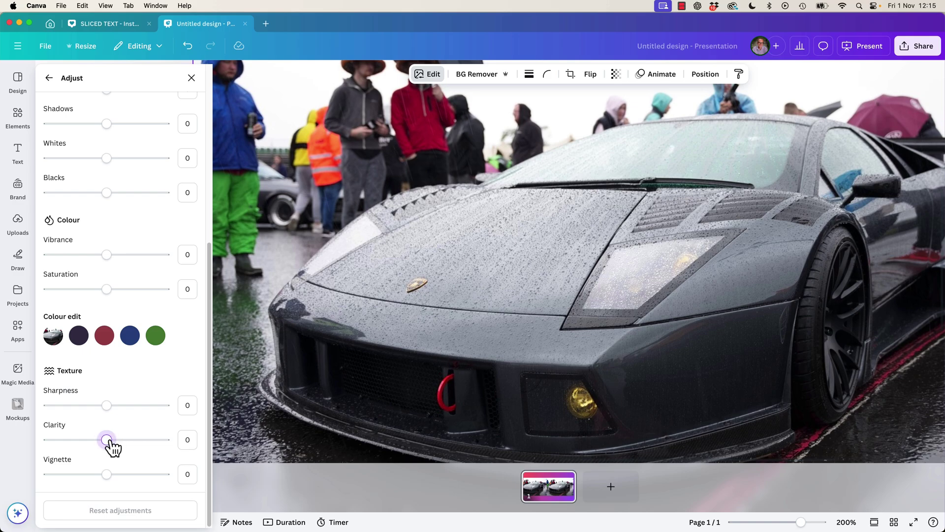
Compare Clarity at 0 and 100 on the car photo, then settle it at 61
drag(108, 439, 198, 449)
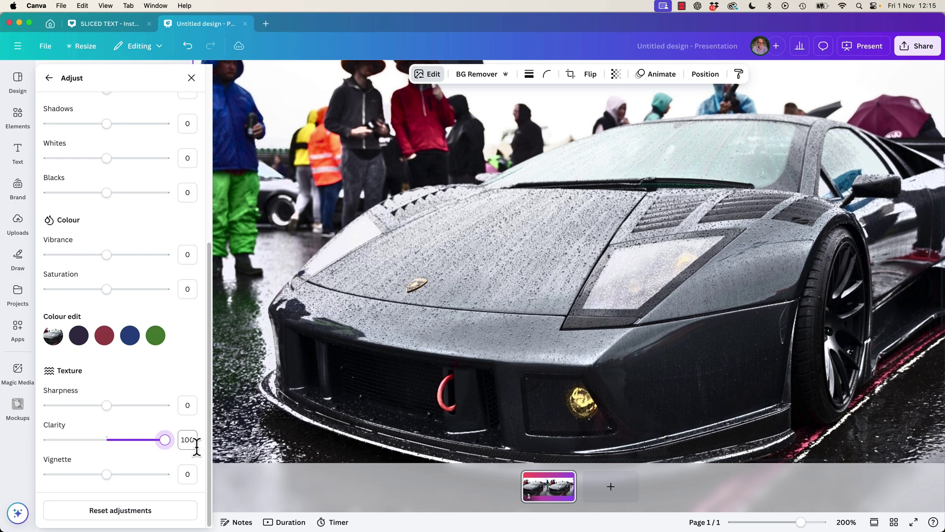
click(109, 440)
drag(108, 440, 197, 447)
click(111, 439)
drag(111, 440, 196, 445)
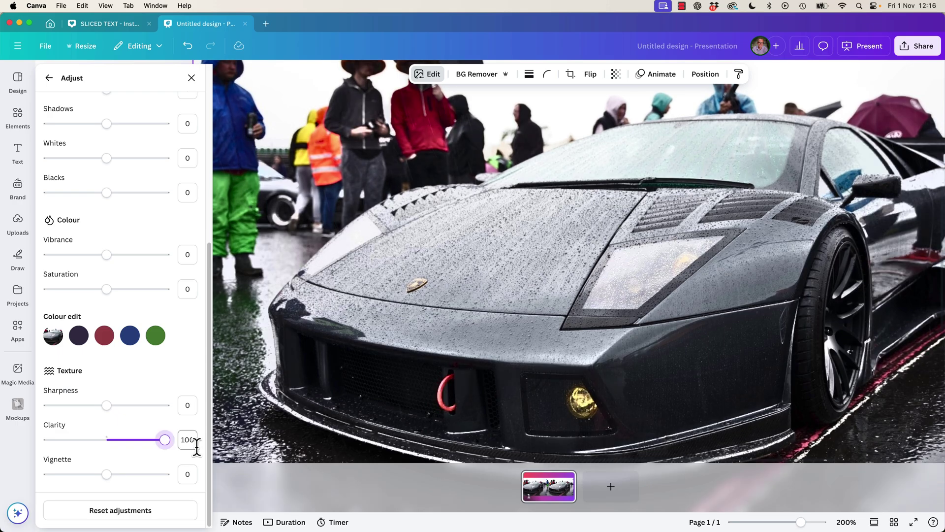
click(142, 440)
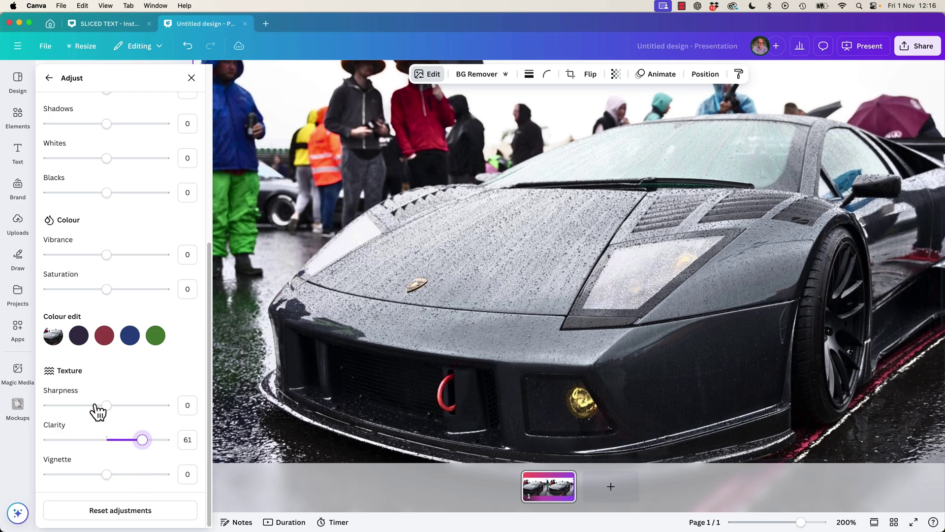
Raise the car photo's Sharpness to 33, zoom out and close the adjustments
click(111, 405)
mouse_move(113, 405)
mouse_down()
mouse_move(142, 405)
mouse_move(126, 405)
mouse_up()
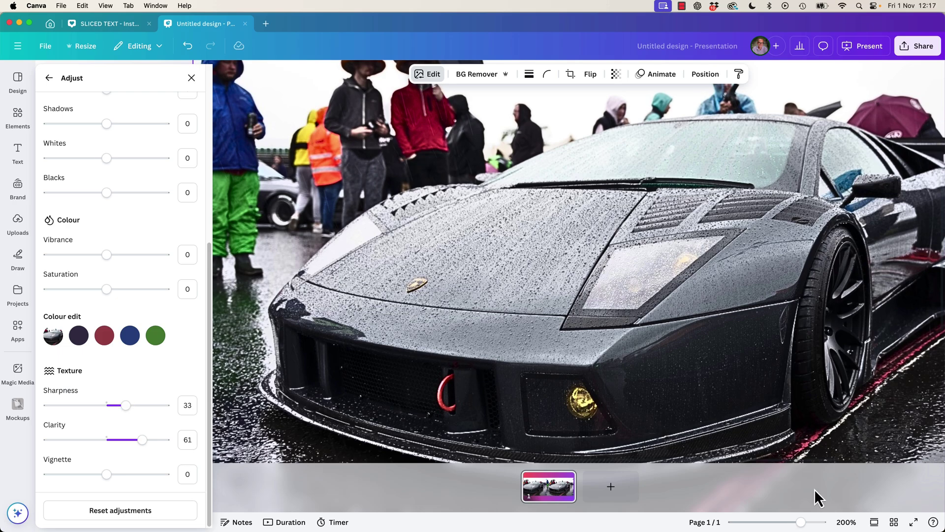
key(super+alt+0)
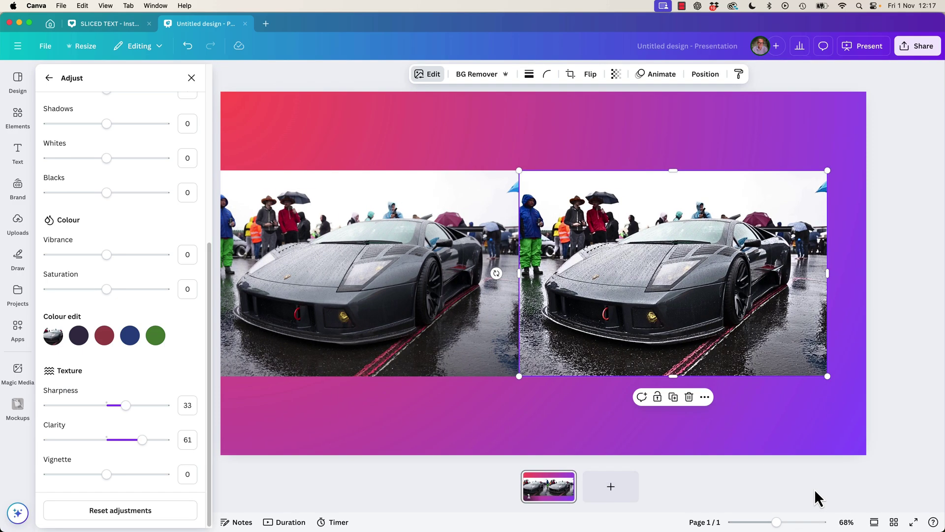
key(Escape)
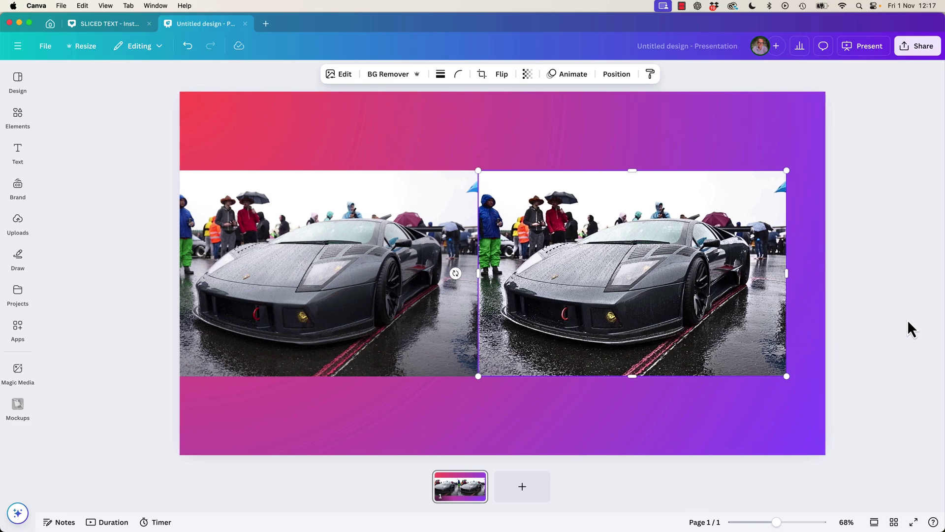
Add a blank page 2 with two side-by-side copies of the mountain photo from Finder
click(908, 320)
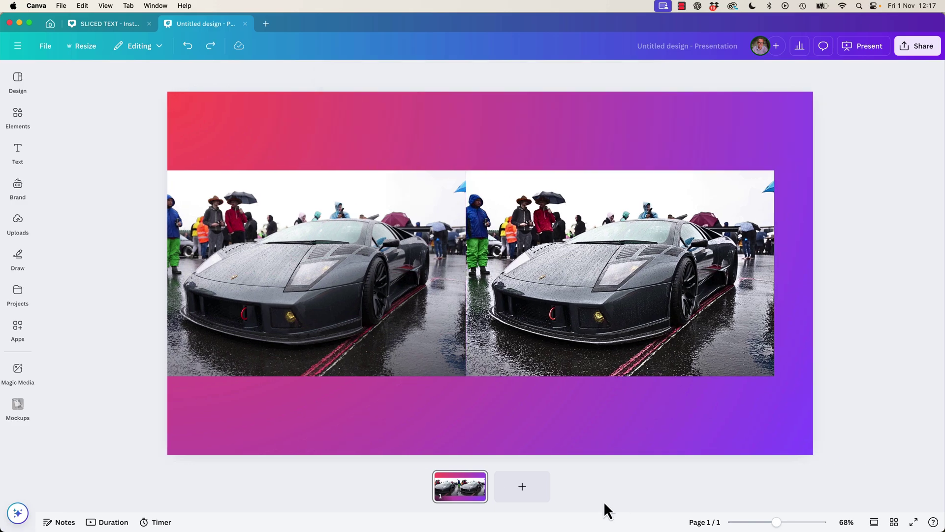
click(524, 490)
key(super+Tab)
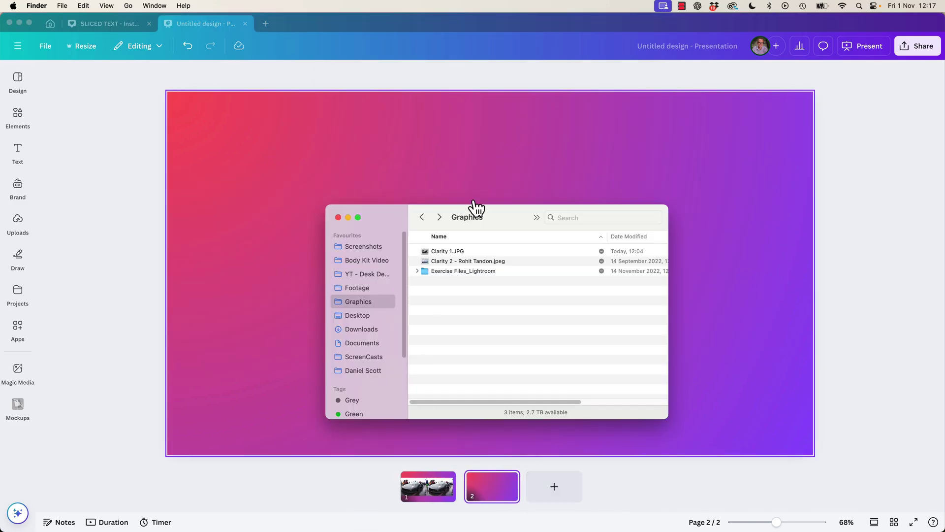
drag(433, 262, 705, 265)
drag(557, 302, 629, 338)
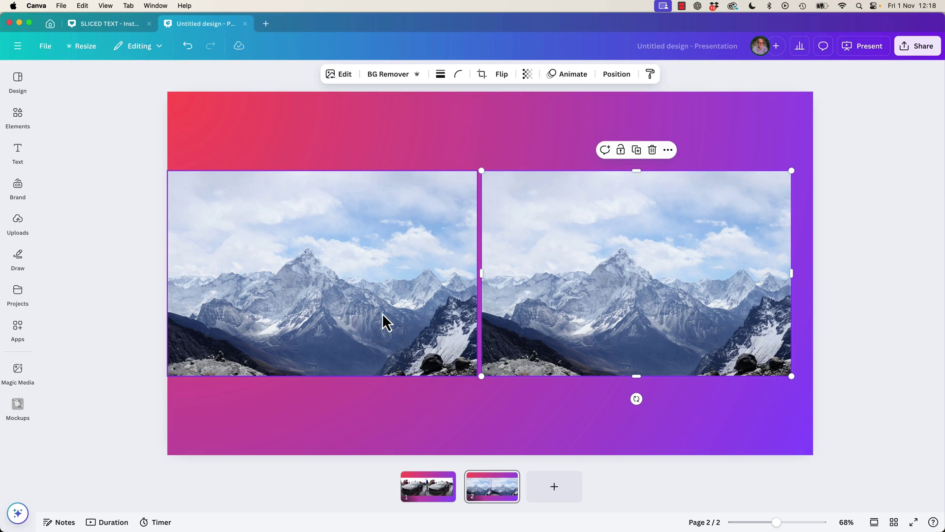
key(Delete)
drag(376, 320, 684, 311)
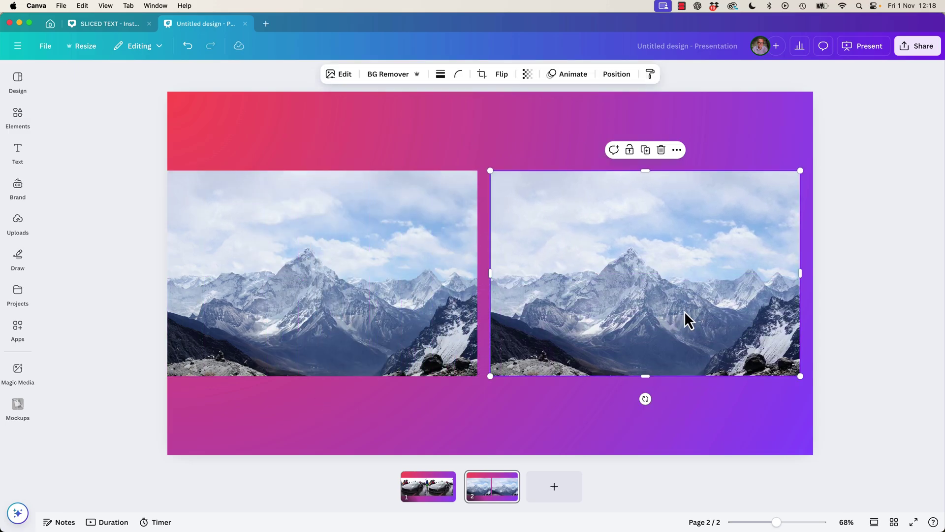
scroll(600, 247, up, 5)
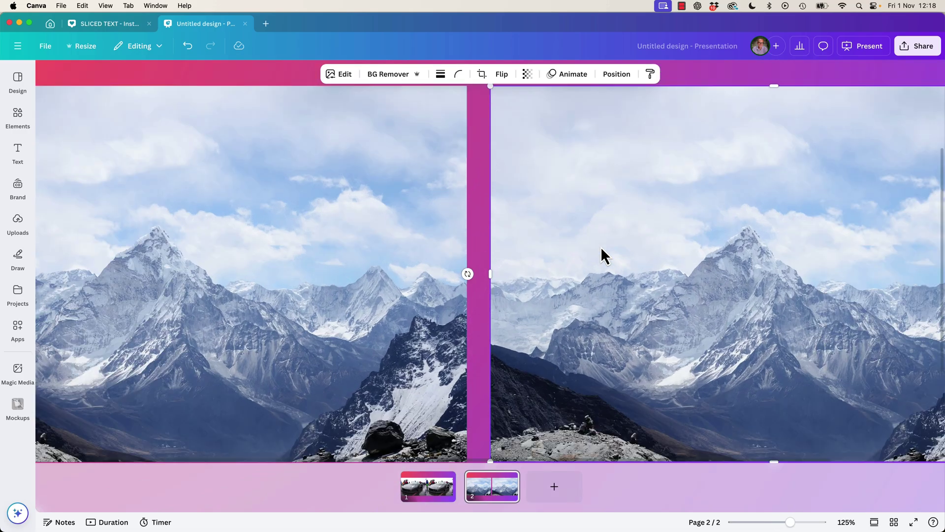
scroll(601, 246, right, 3)
Give the right mountain photo Clarity 67 and Sharpness 20, then zoom out to the whole slide
click(347, 83)
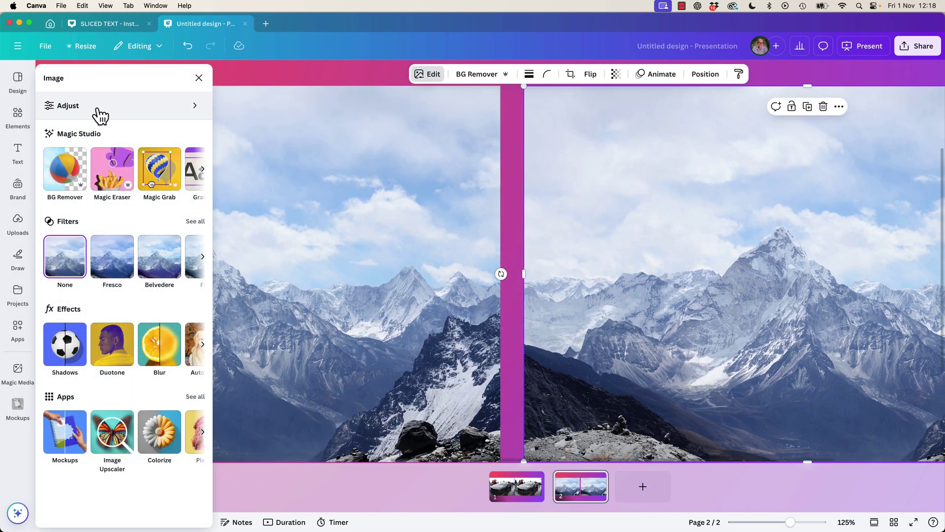
click(96, 105)
scroll(147, 374, down, 6)
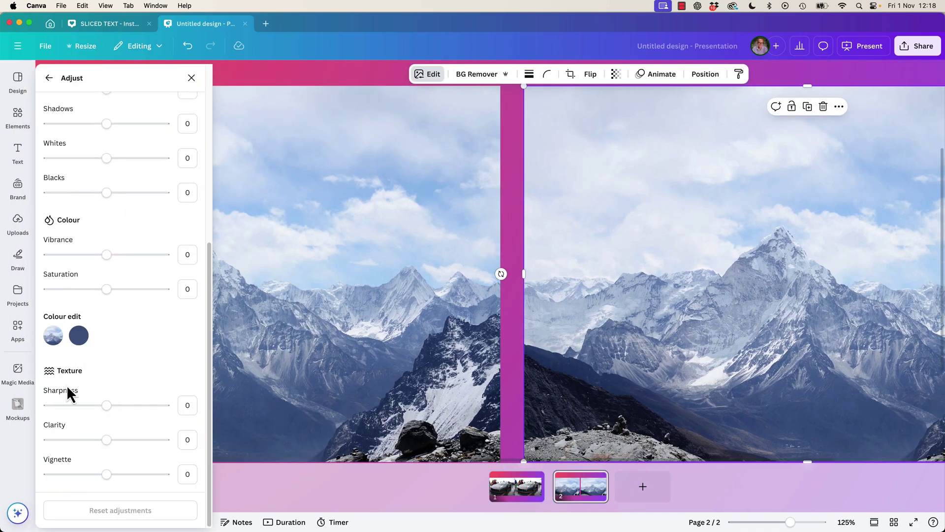
drag(107, 445, 151, 452)
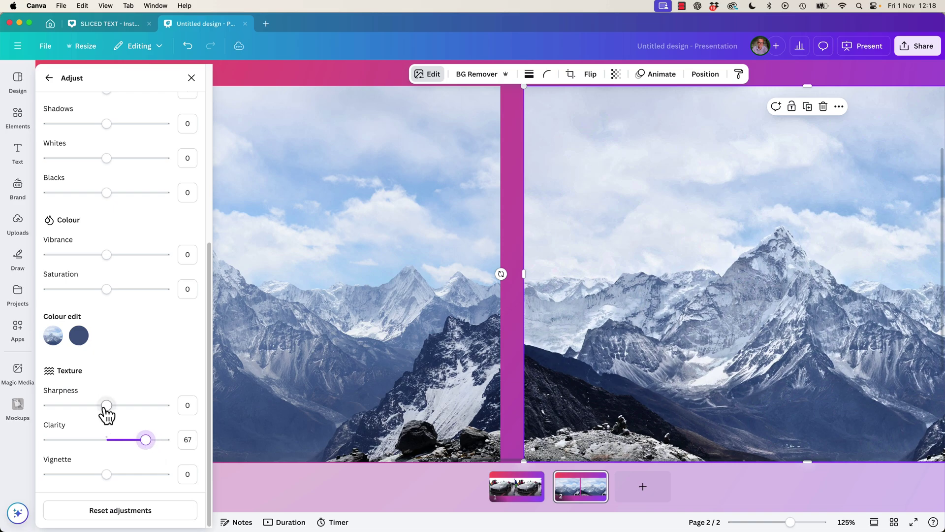
drag(104, 409, 120, 414)
key(super+alt+0)
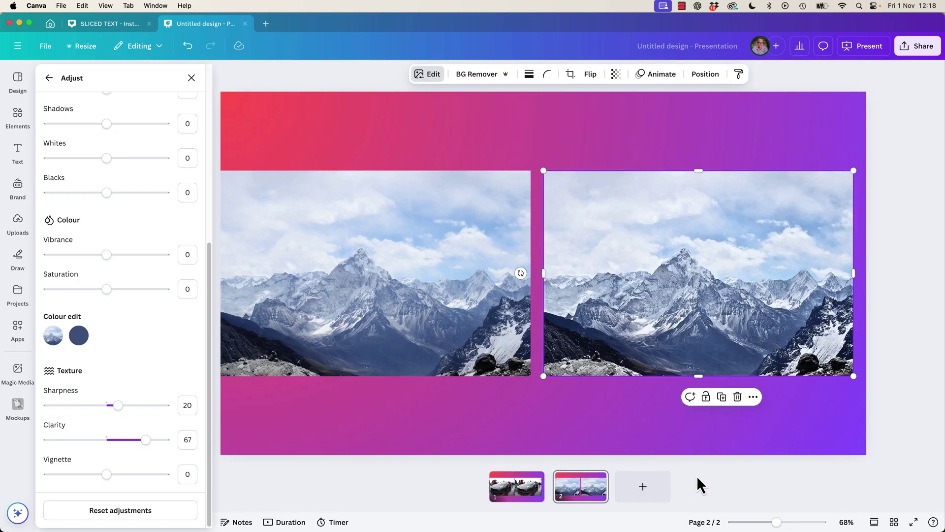
Deselect the mountain photo to close the Adjust panel
click(920, 441)
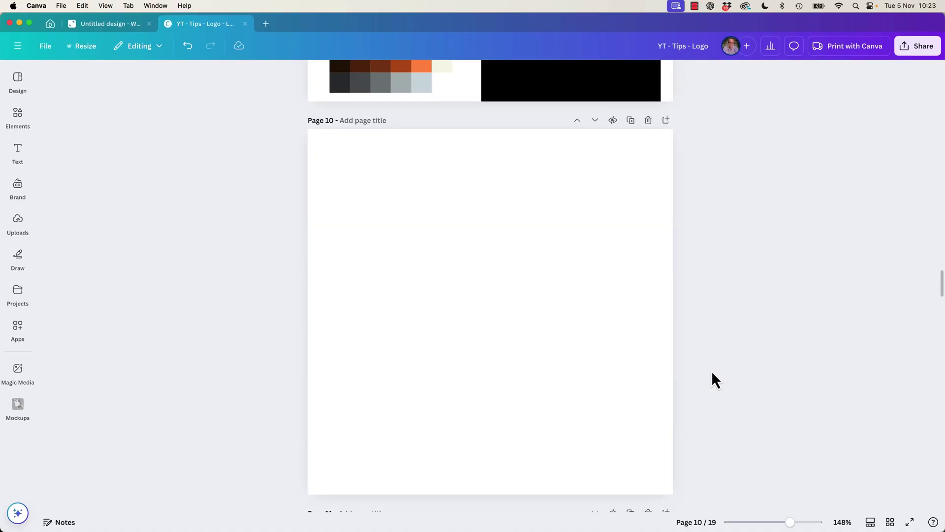
Add the water bottle mockup from Elements > Mockups to page 10, enlarged and centred
click(20, 118)
click(25, 123)
scroll(110, 274, down, 10)
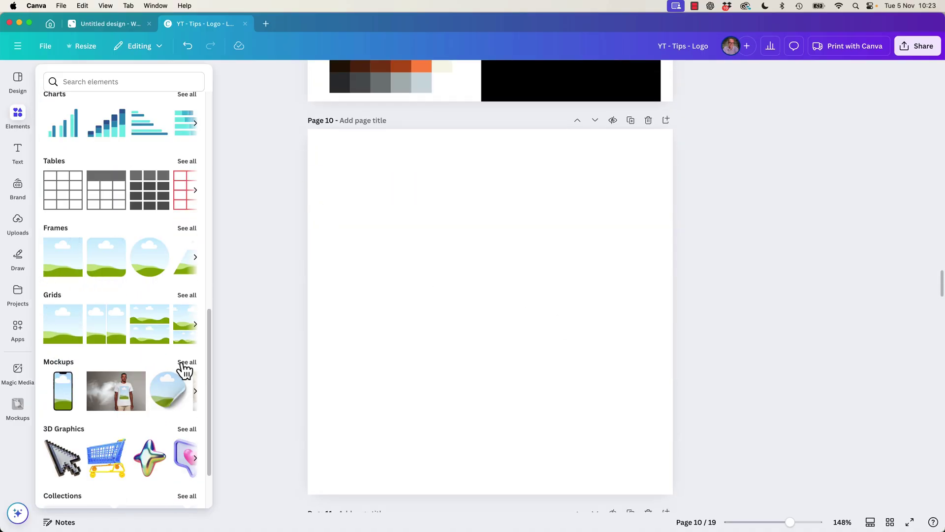
click(186, 364)
scroll(116, 296, down, 4)
scroll(115, 288, up, 4)
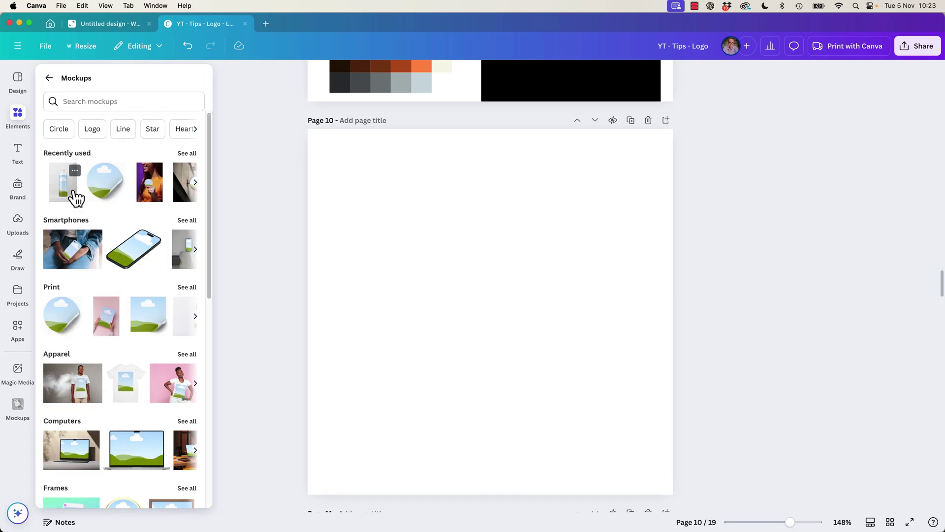
drag(64, 199, 519, 316)
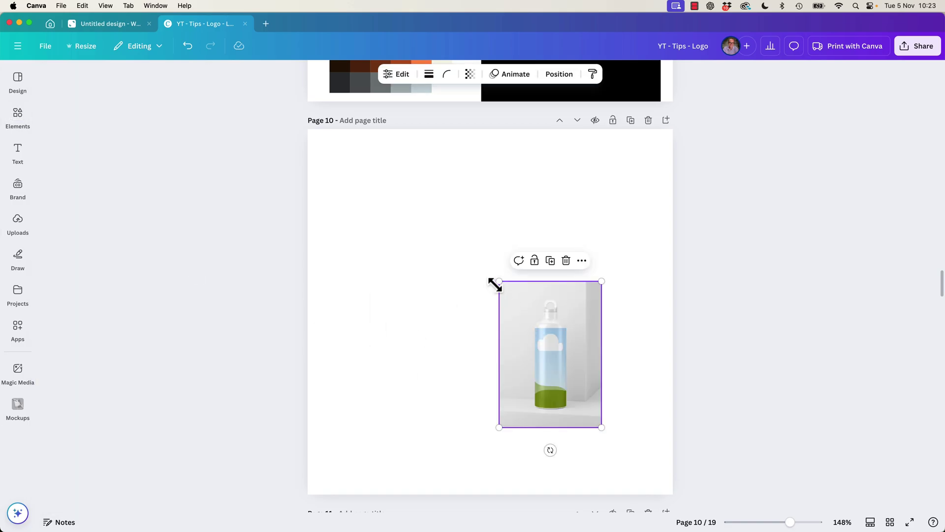
drag(498, 282, 364, 218)
drag(553, 295, 493, 246)
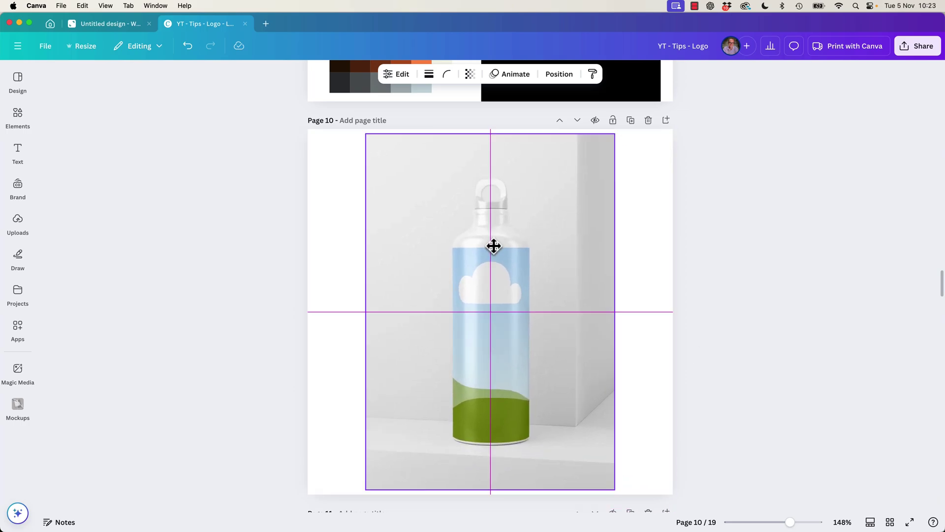
click(695, 299)
Paste a copy of the page 9 FOX logo onto the page 10 bottle label
scroll(692, 268, up, 5)
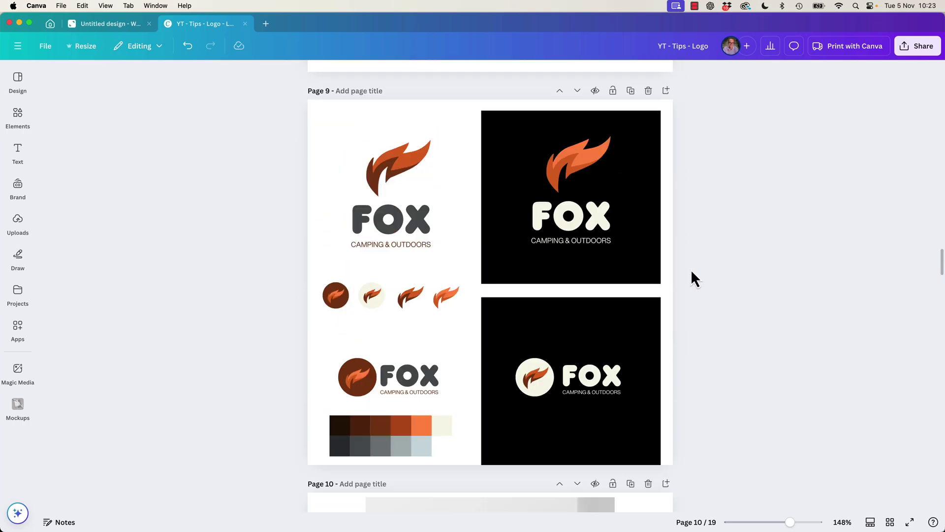
click(400, 217)
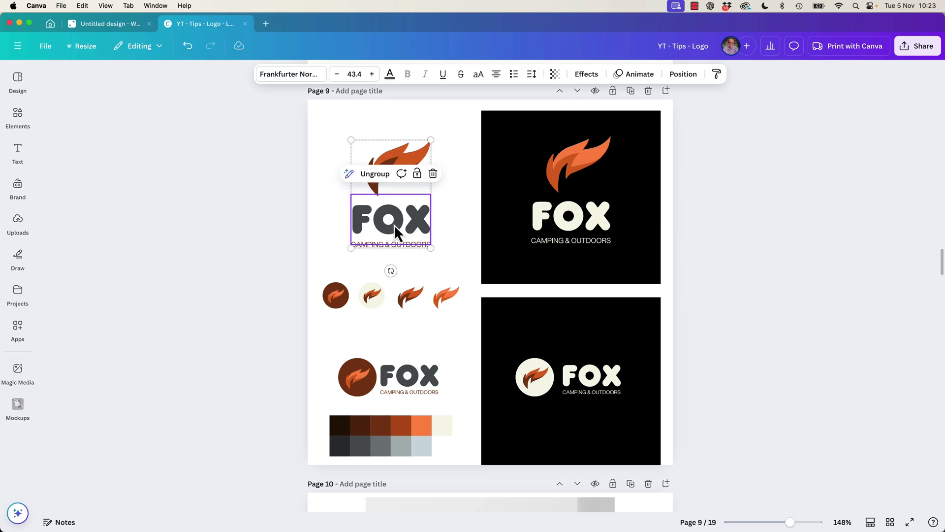
scroll(441, 309, down, 5)
key(ctrl+v)
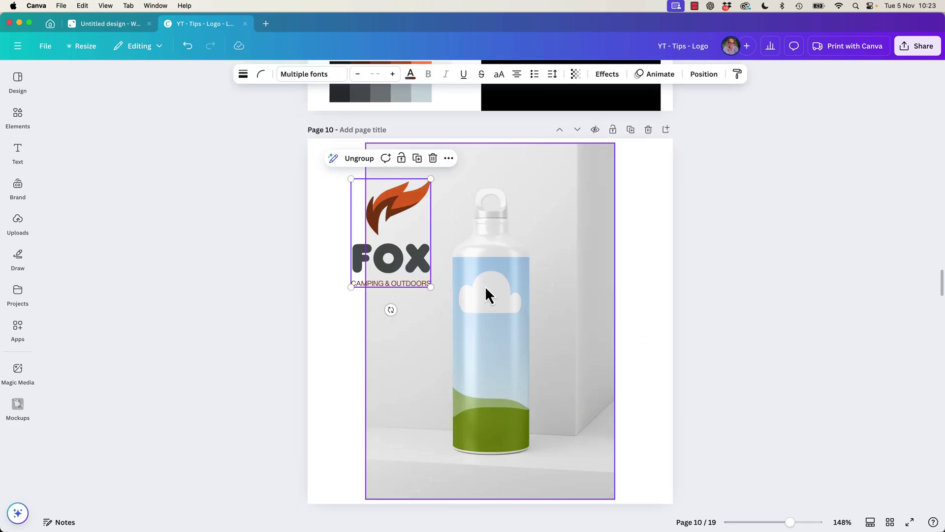
drag(418, 261, 508, 364)
double_click(509, 362)
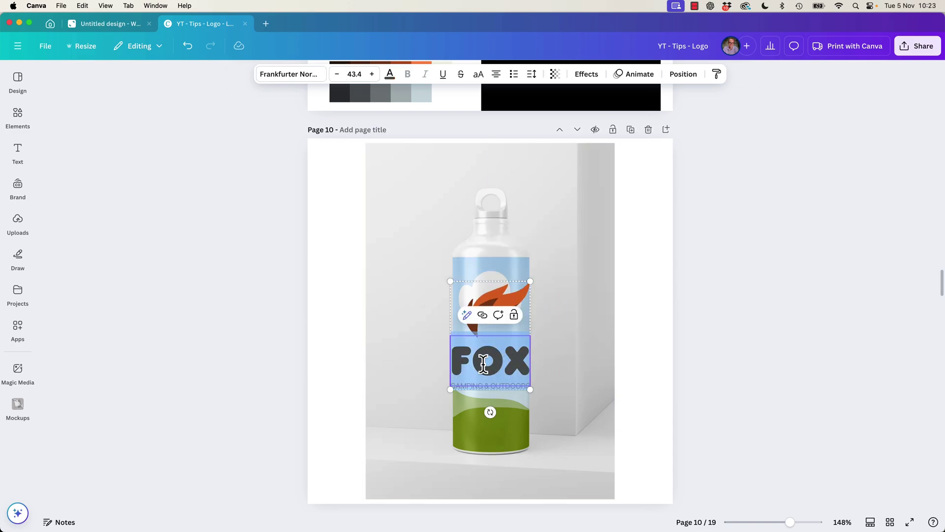
click(636, 371)
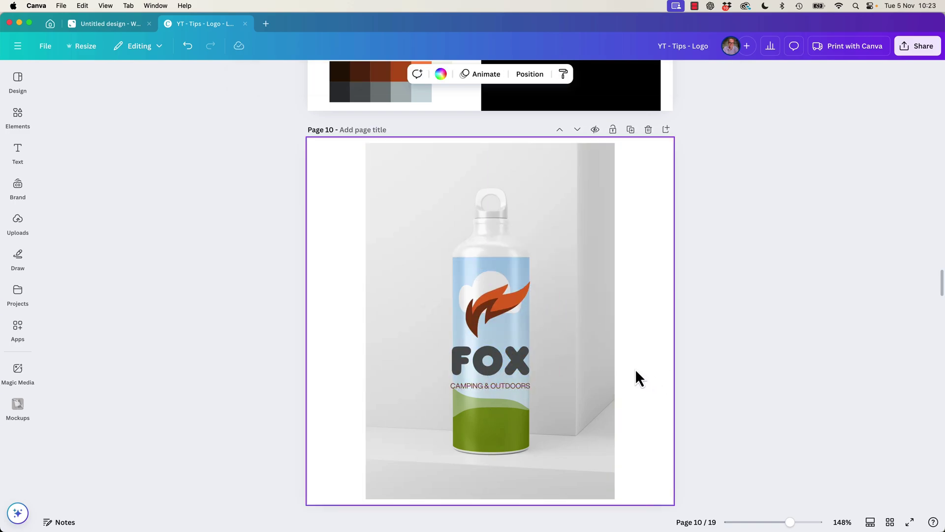
click(727, 341)
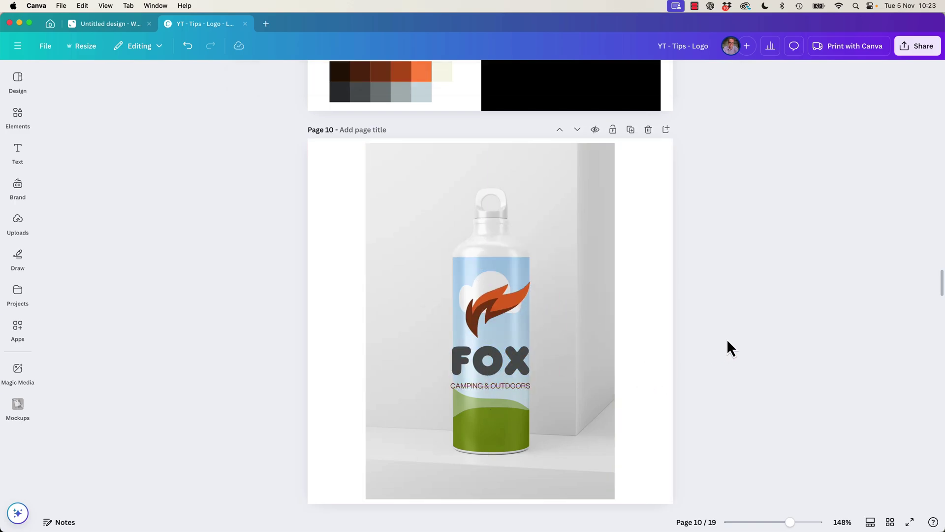
Remove the FOX logo from the bottle and paste it onto Page 11
click(506, 300)
scroll(548, 342, down, 3)
key(Delete)
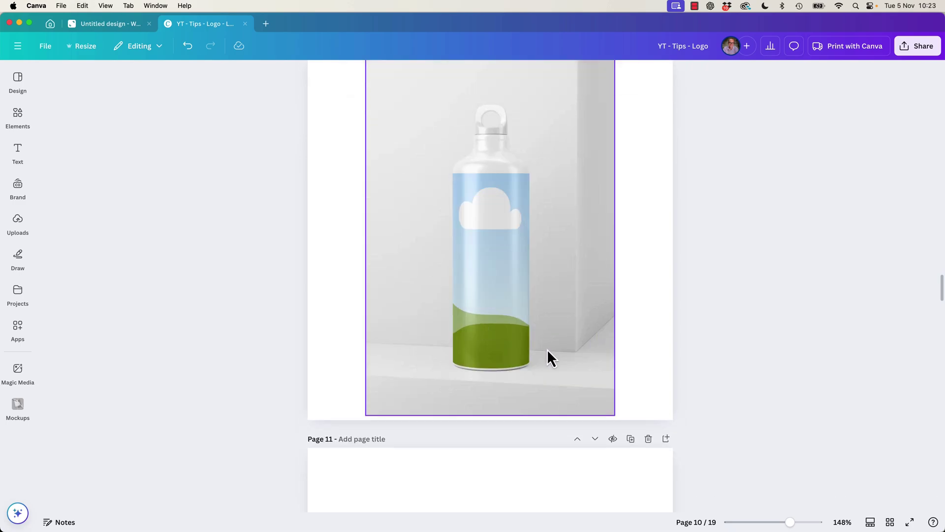
scroll(547, 349, down, 10)
scroll(540, 352, up, 3)
key(super+v)
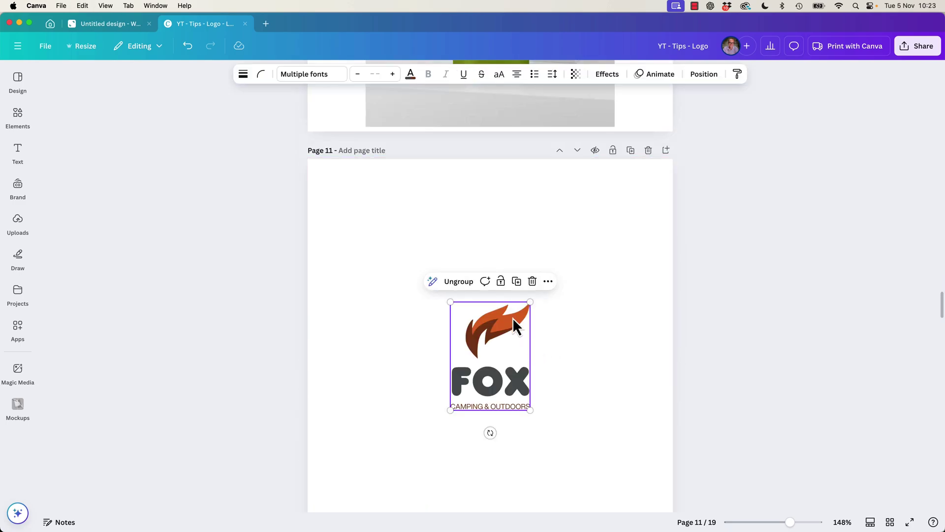
Enlarge the FOX logo to fill Page 11 and centre it
drag(528, 302, 624, 169)
drag(582, 210, 582, 202)
click(749, 219)
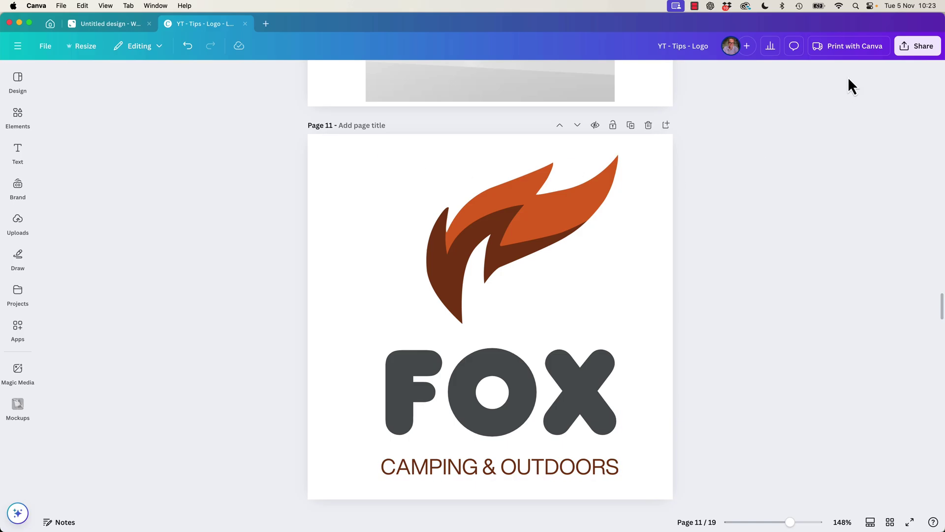
Download only the current Page 11 as a PNG, saved to the Desktop
click(925, 51)
click(774, 256)
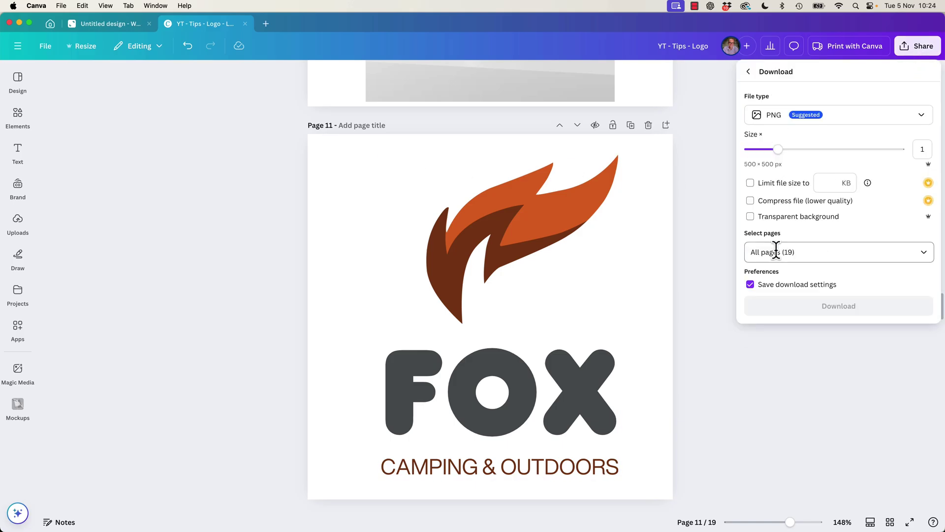
click(923, 252)
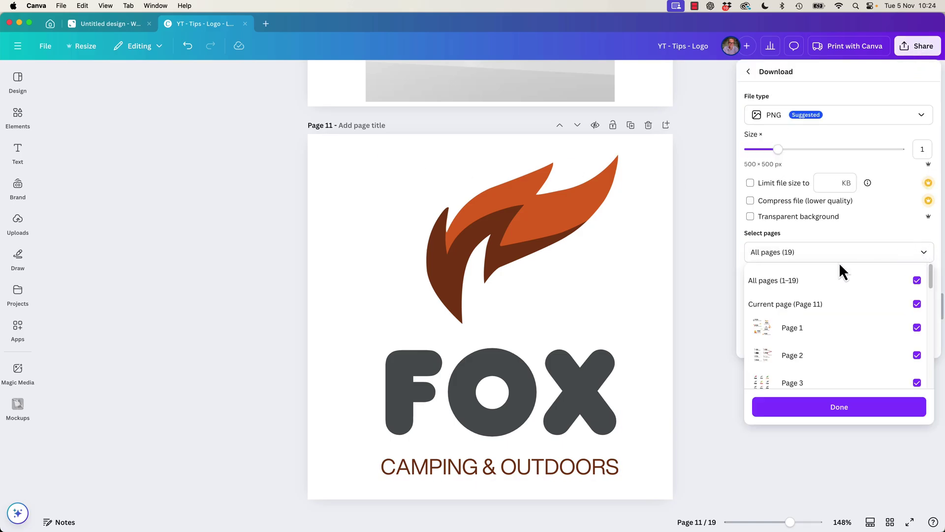
click(917, 280)
click(916, 304)
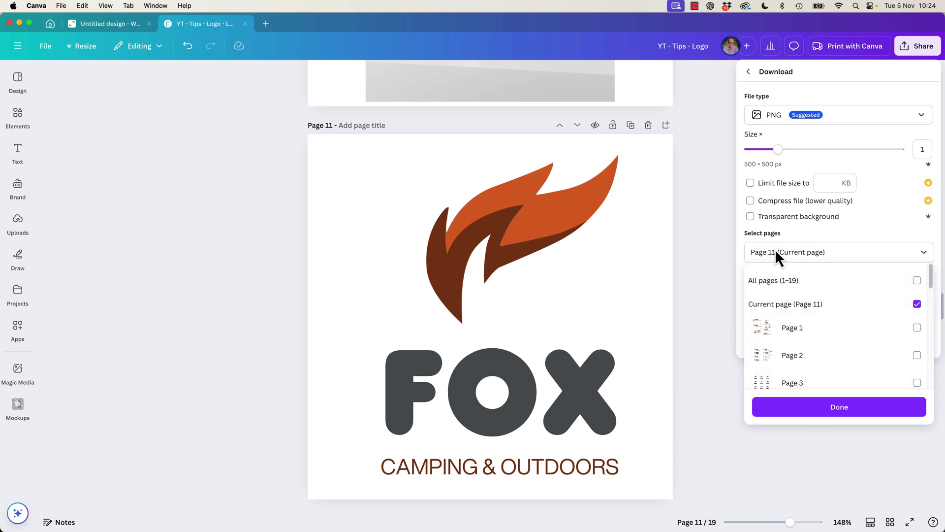
click(808, 412)
click(804, 301)
key(super+shift+d)
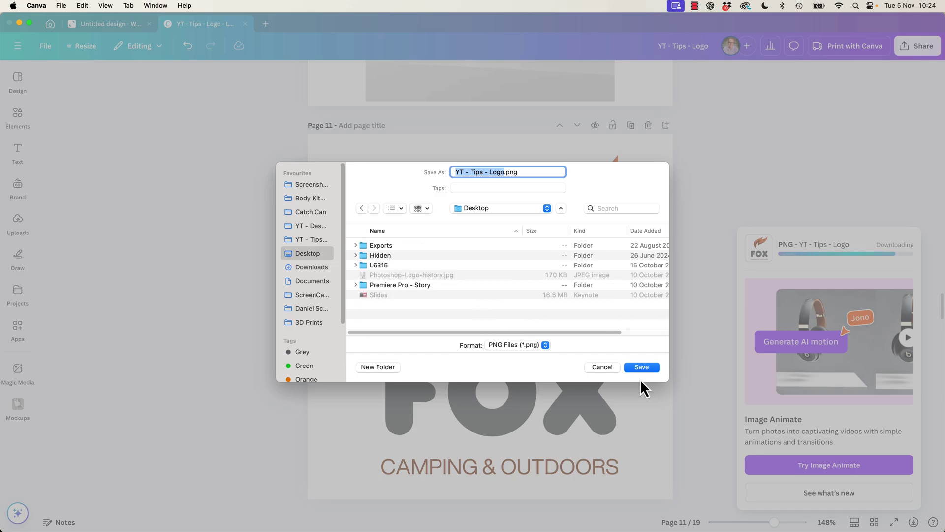
click(639, 368)
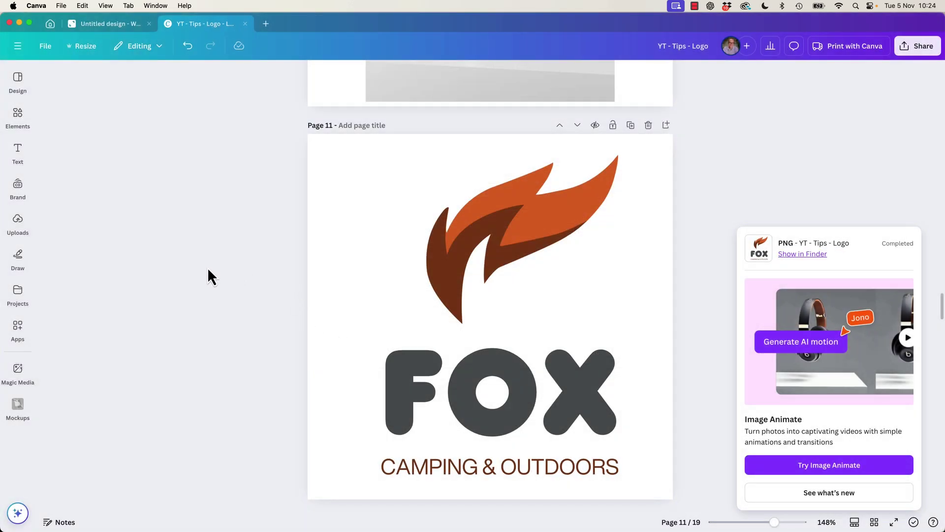
Drag YT - Tips - Logo.png from the Finder Desktop onto the page 10 bottle mockup
scroll(208, 268, up, 8)
key(super+Tab)
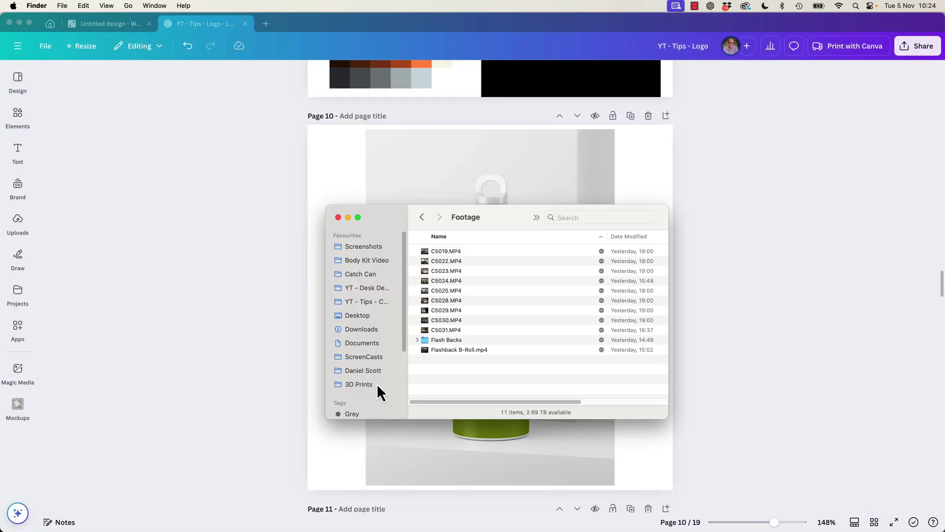
click(358, 316)
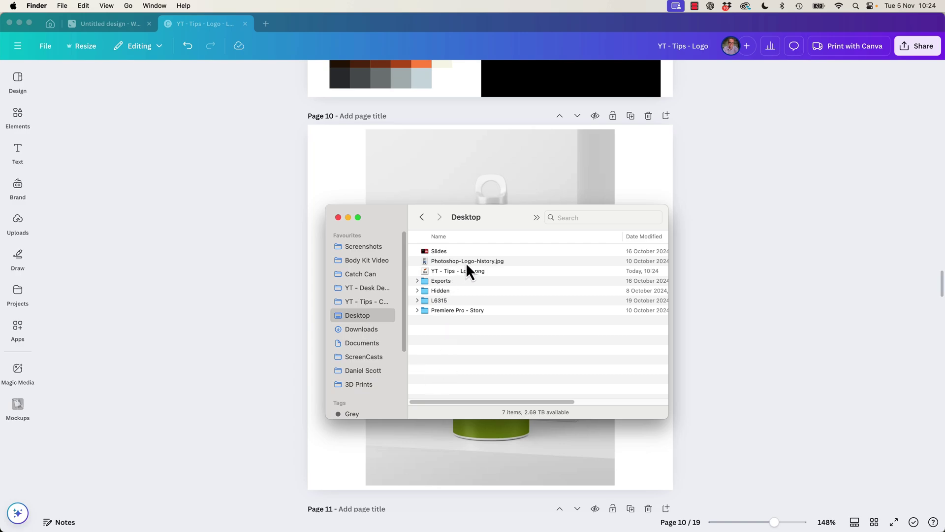
click(438, 272)
click(441, 291)
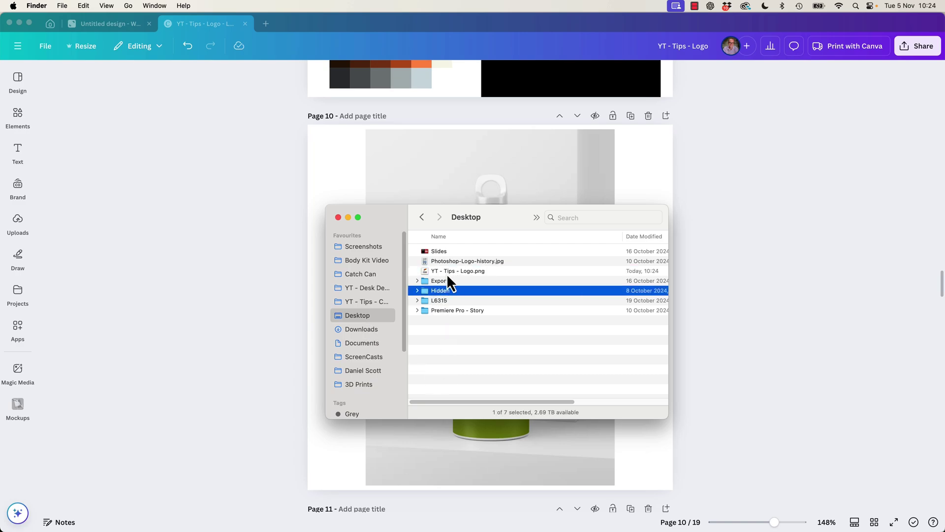
drag(446, 274, 492, 192)
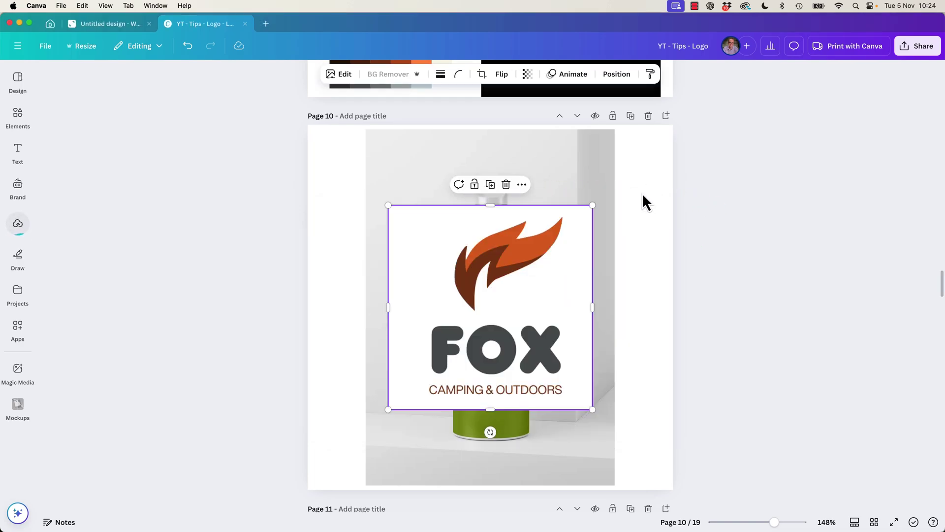
drag(498, 257, 492, 301)
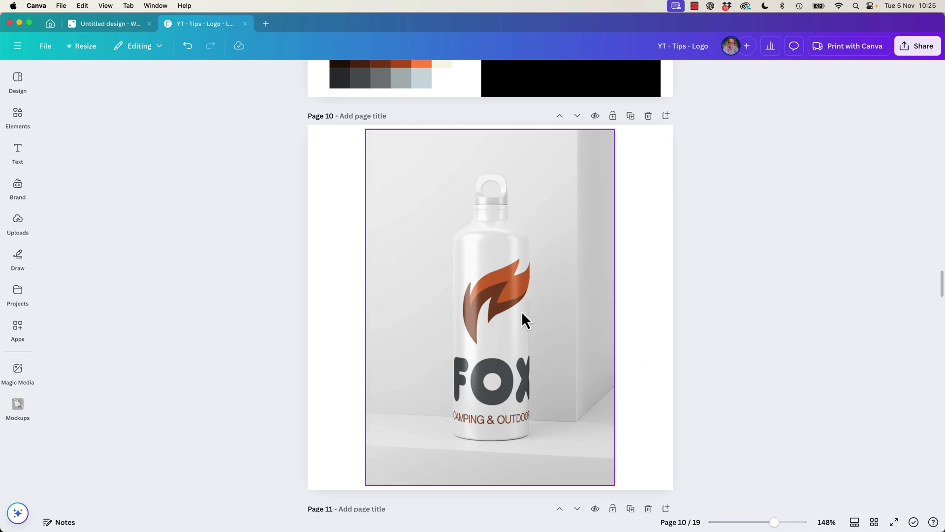
Shrink and centre the logo within the bottle mockup's artwork and apply the change
double_click(487, 289)
drag(156, 98, 129, 125)
drag(116, 147, 130, 146)
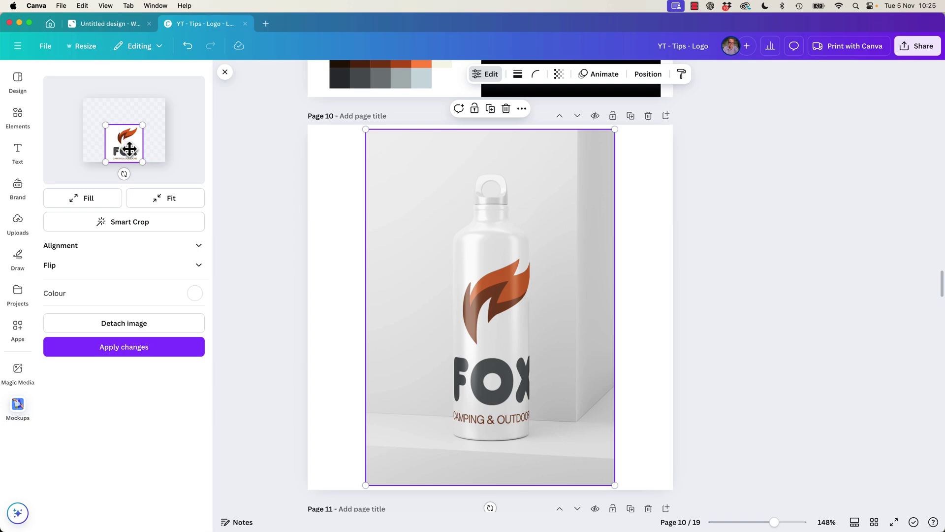
click(156, 354)
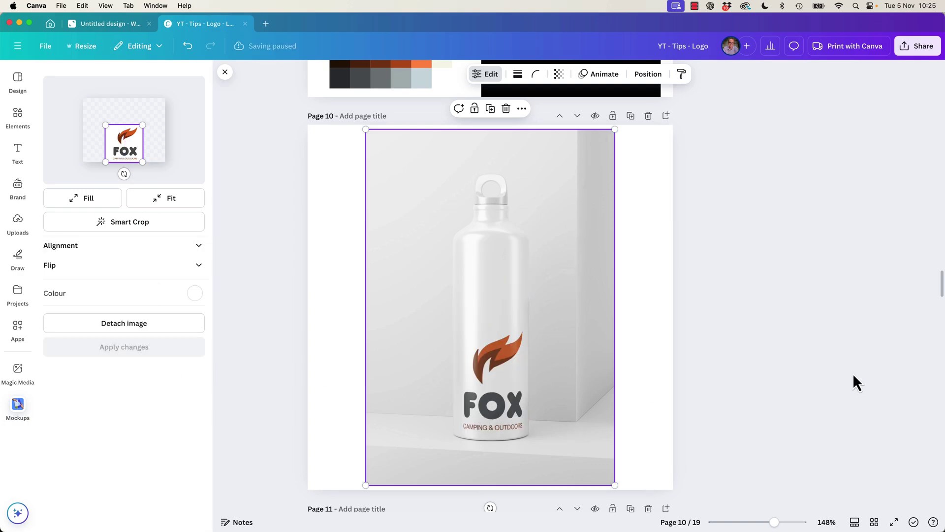
click(686, 366)
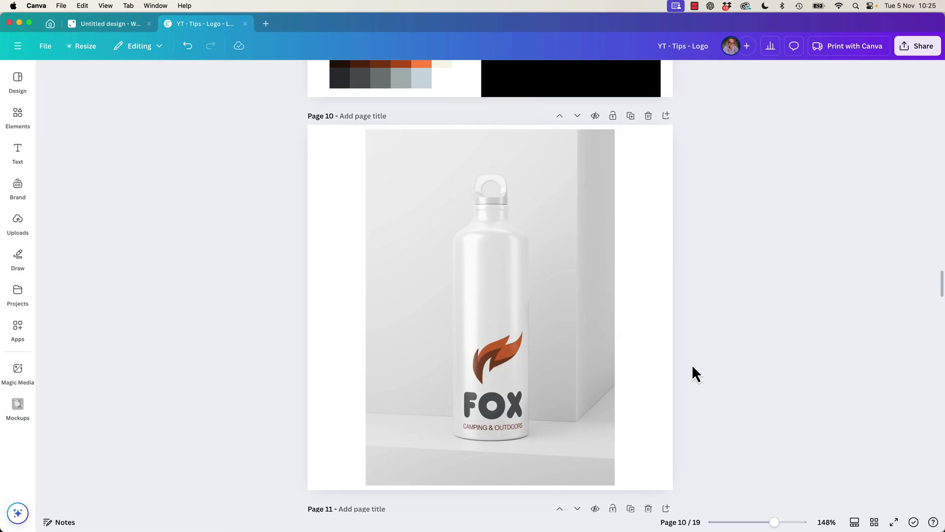
Add the basketball t-shirt and other logo mockups from the Mockups collection to Page 10
click(613, 132)
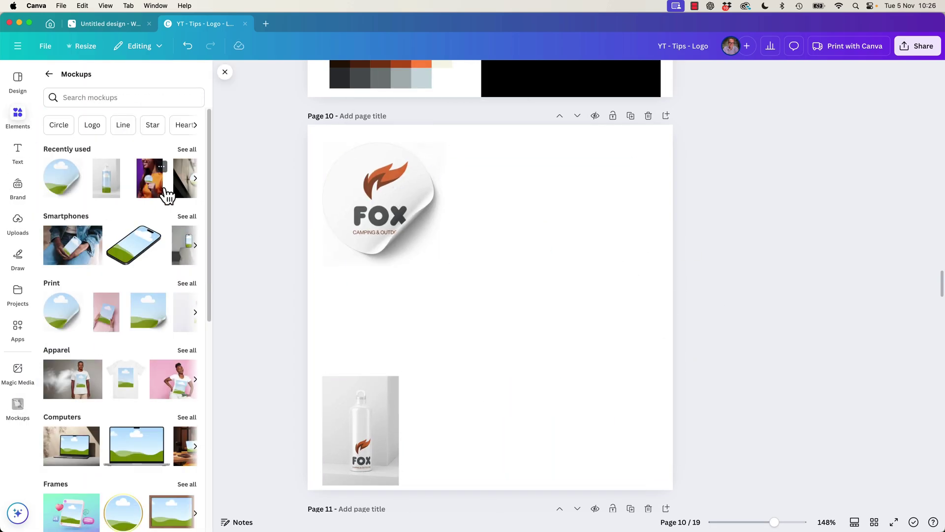
scroll(196, 354, down, 1)
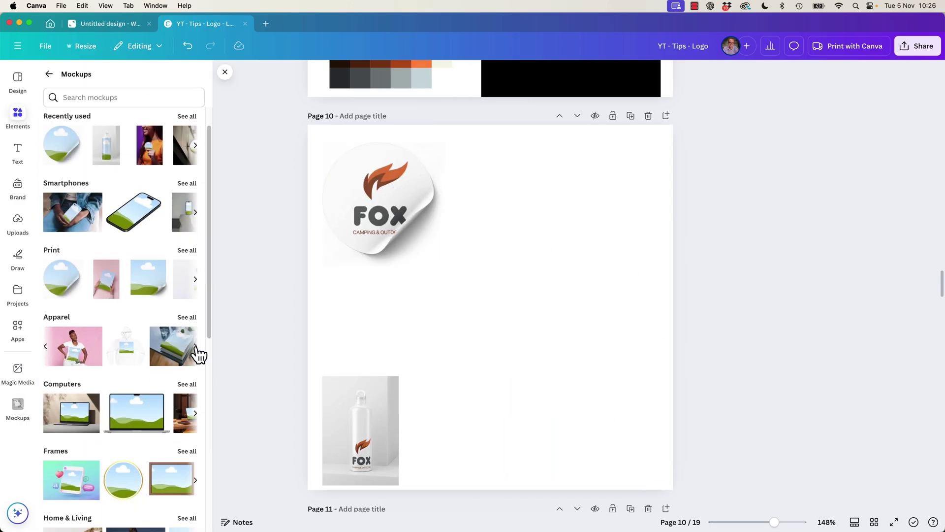
click(196, 354)
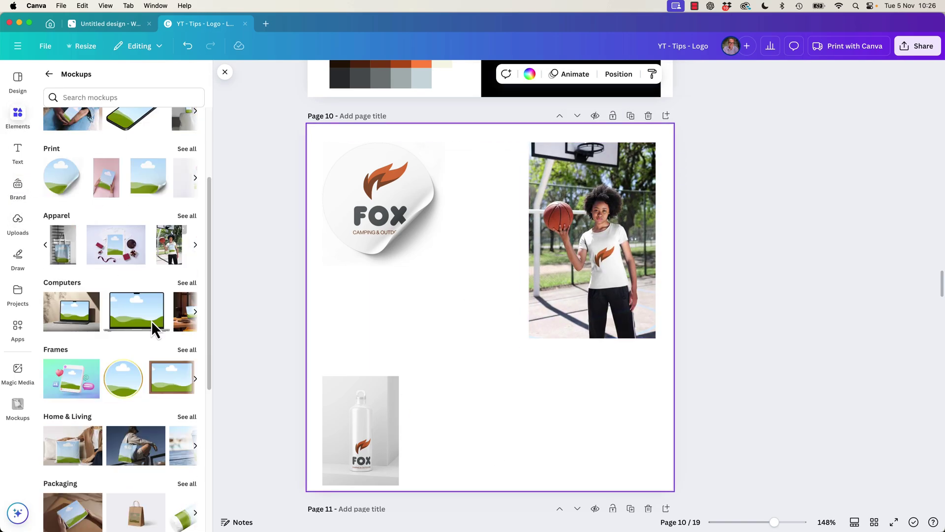
scroll(152, 320, down, 4)
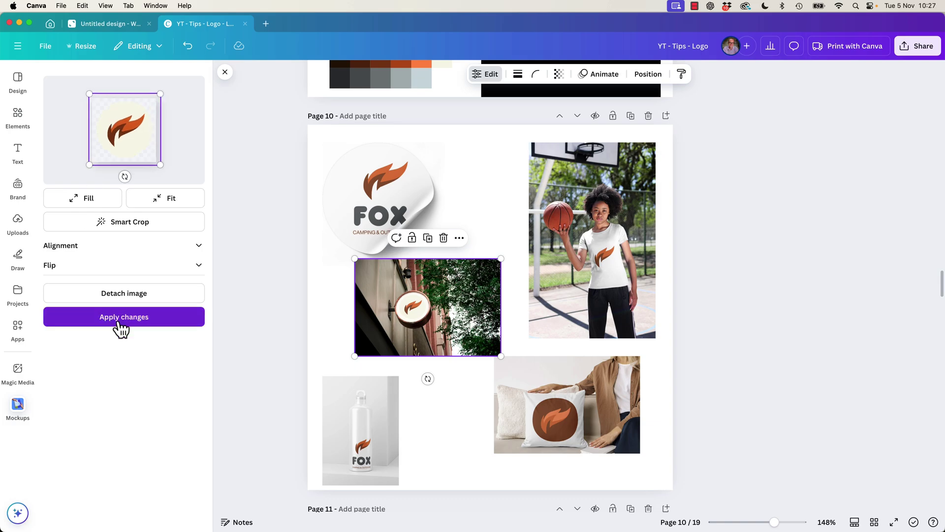
click(119, 320)
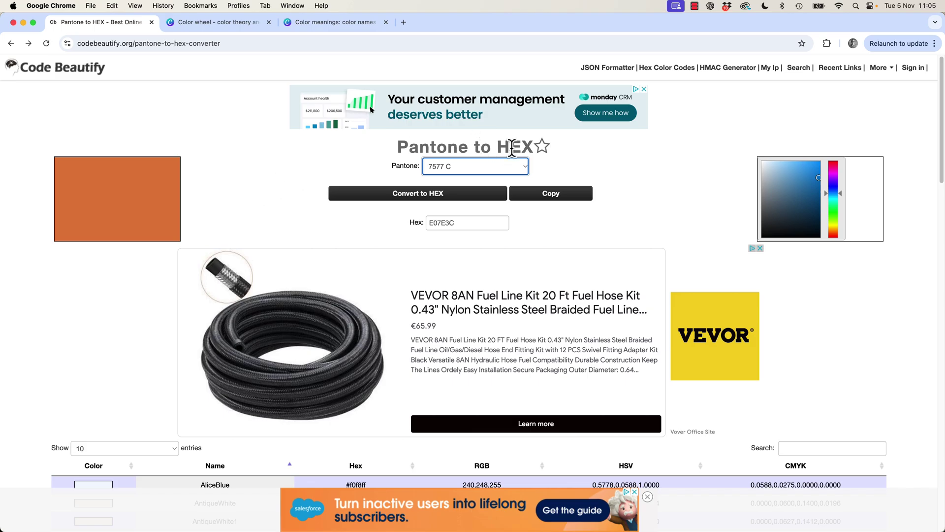
Copy Pantone 7577 C's hex code E07E3C from Code Beautify and go to the Color wheel page
double_click(512, 148)
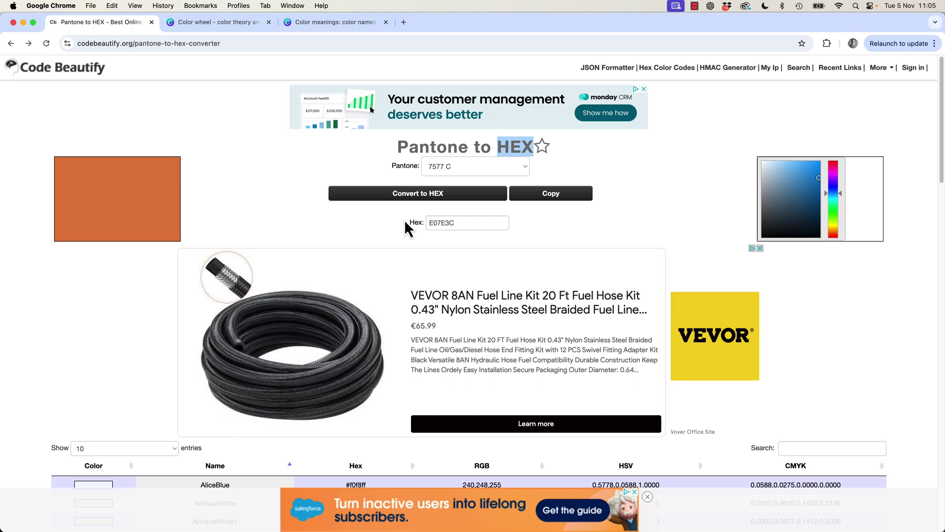
double_click(436, 223)
key(super+c)
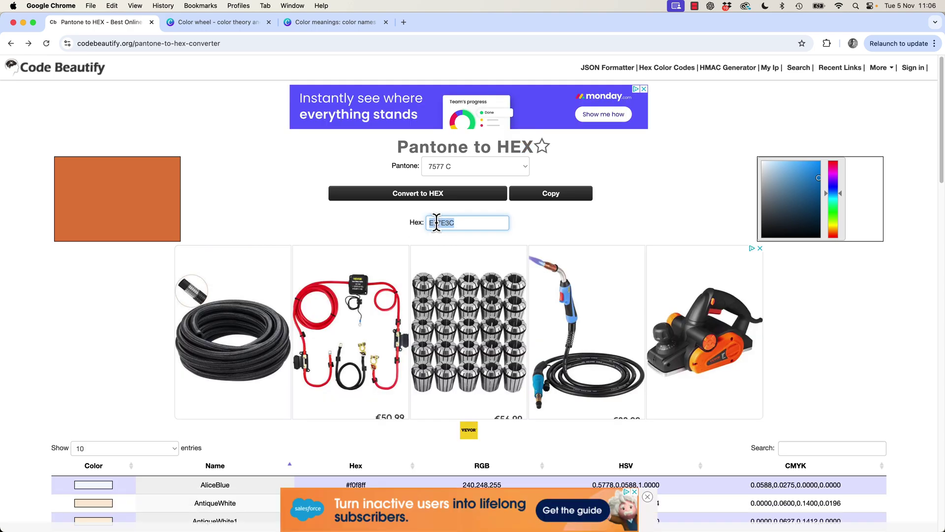
click(225, 24)
mouse_move(229, 74)
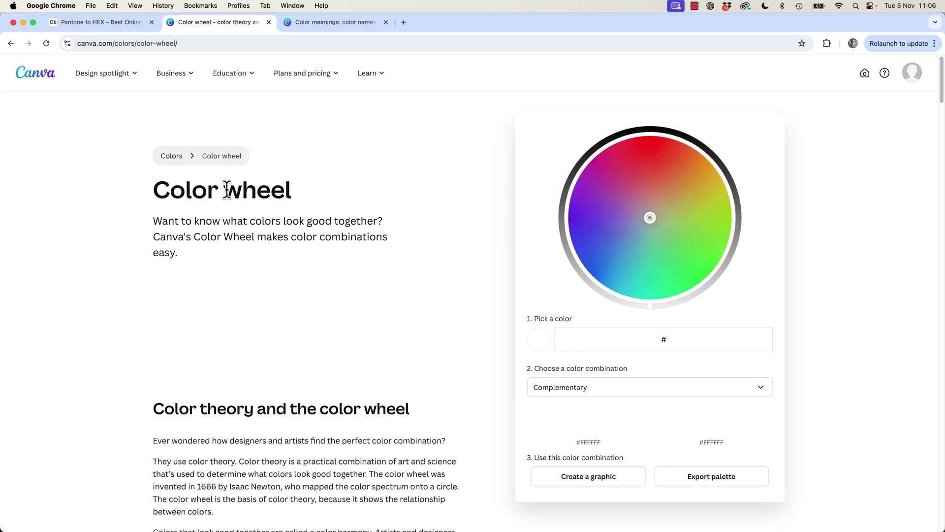
Paste #E07E3C to get its complementary #3C9EE0, then screenshot the orange-and-blue palette bar
click(678, 344)
key(super+v)
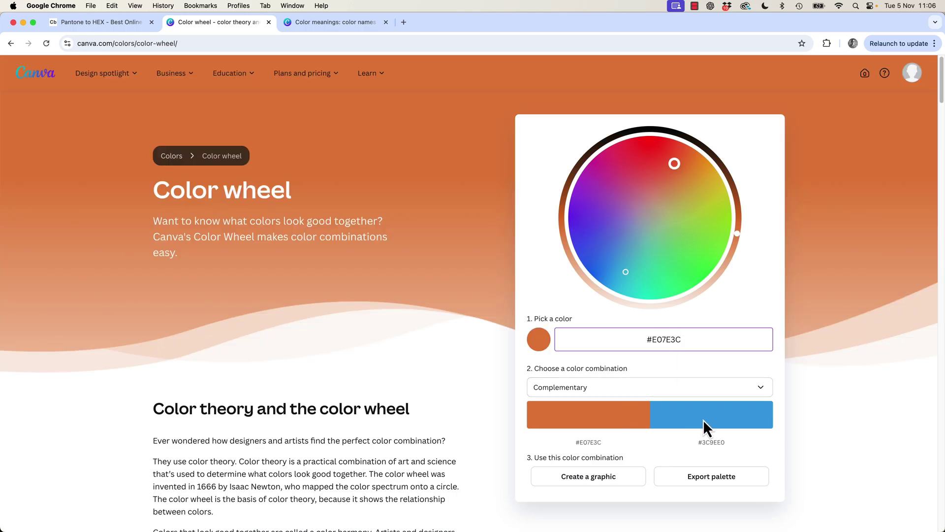
click(712, 443)
key(super+shift+4)
drag(531, 403, 768, 427)
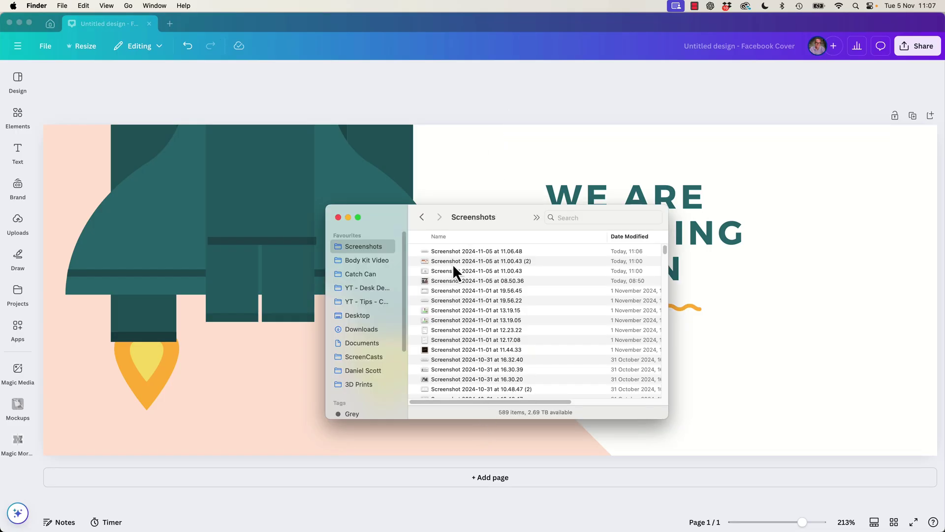
Drop the orange-and-blue palette screenshot onto the cover and apply its colours to the page
drag(452, 260, 703, 241)
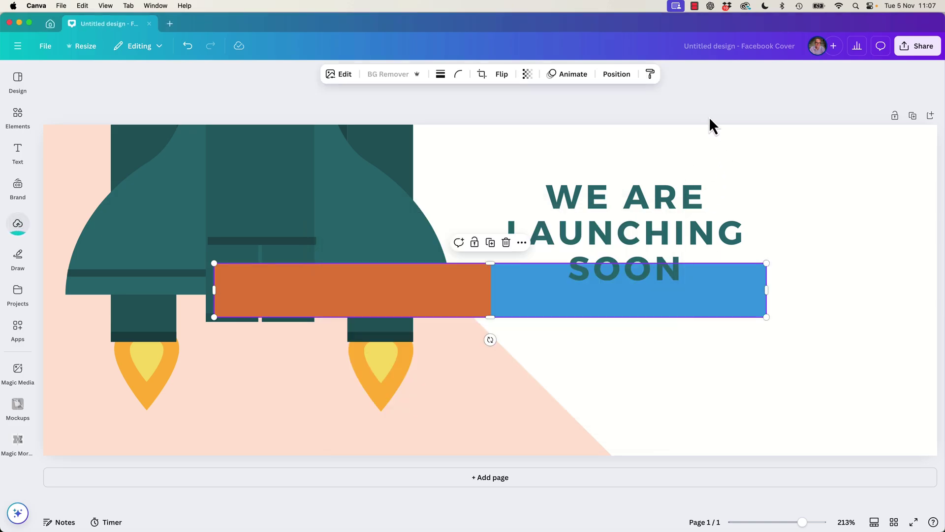
right_click(530, 306)
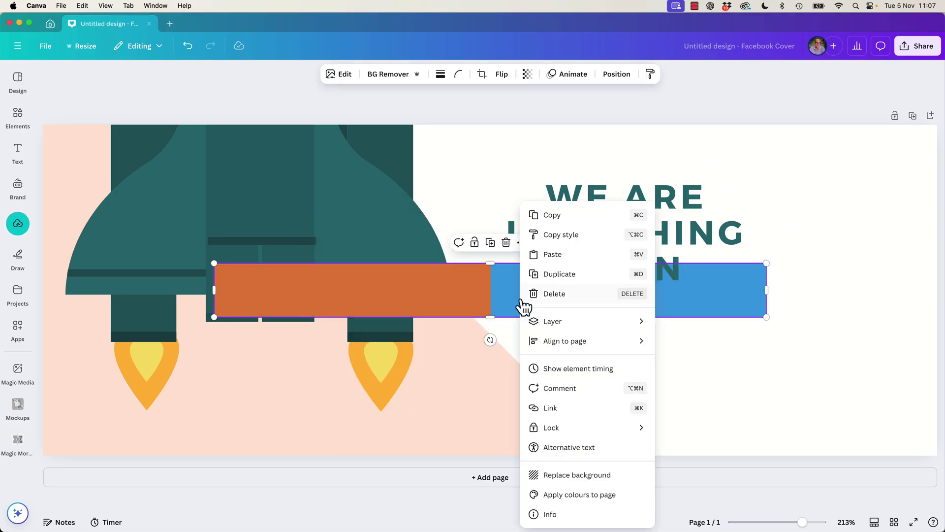
click(579, 494)
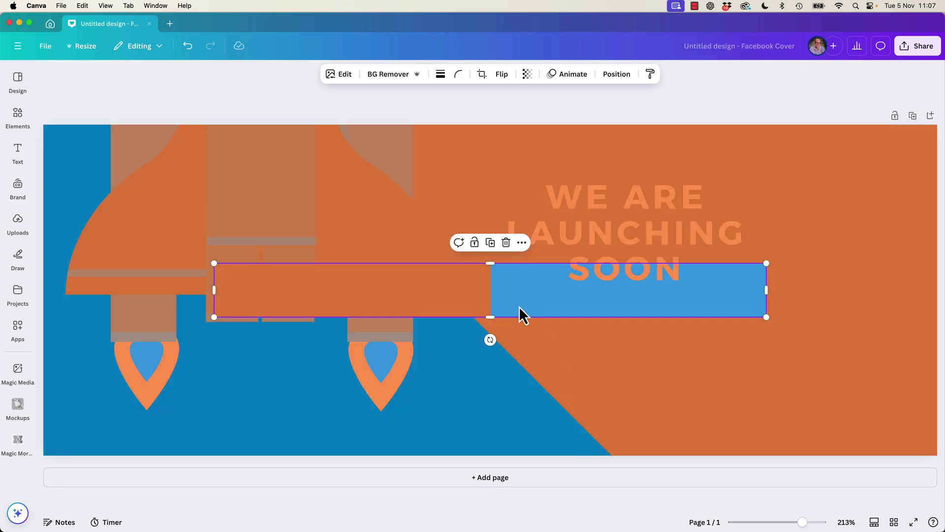
mouse_move(519, 312)
mouse_down()
mouse_move(544, 399)
mouse_move(538, 411)
mouse_up()
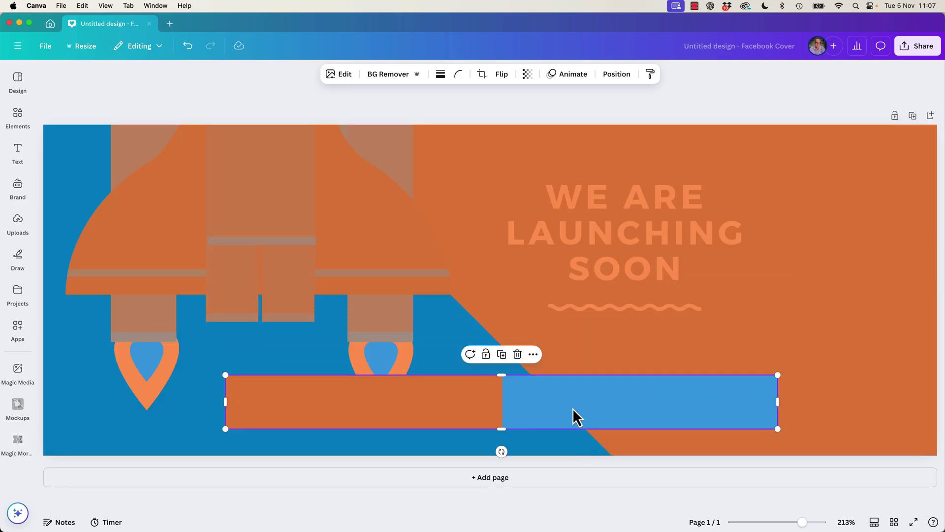
right_click(572, 414)
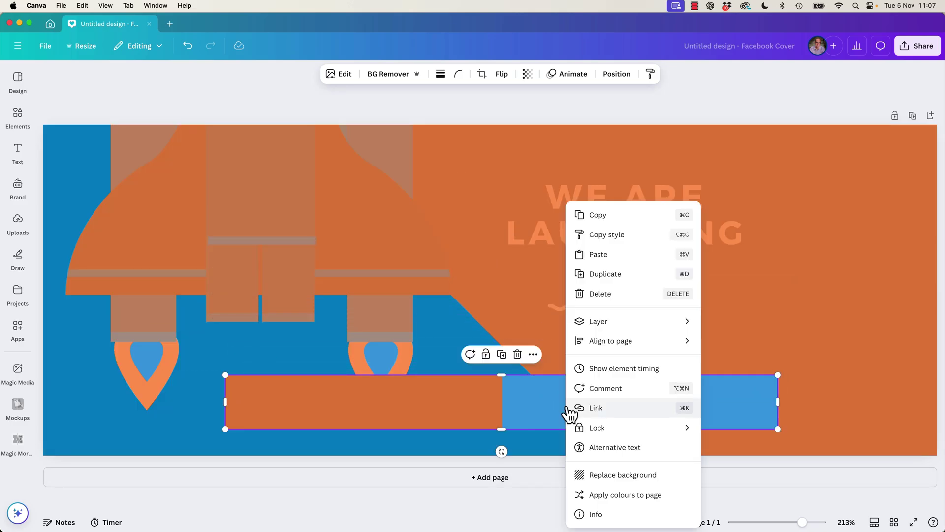
click(641, 498)
Reshuffle the palette colours until the text is dark orange on light blue, then delete the palette image
right_click(560, 413)
click(597, 495)
right_click(561, 417)
click(610, 496)
right_click(554, 397)
click(624, 495)
right_click(553, 414)
click(617, 498)
right_click(574, 418)
click(625, 497)
right_click(580, 415)
click(622, 496)
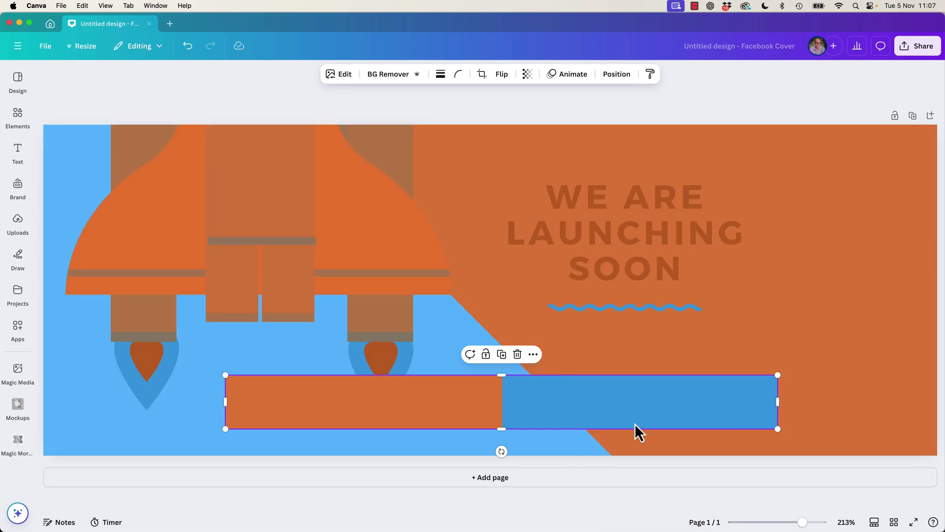
key(Delete)
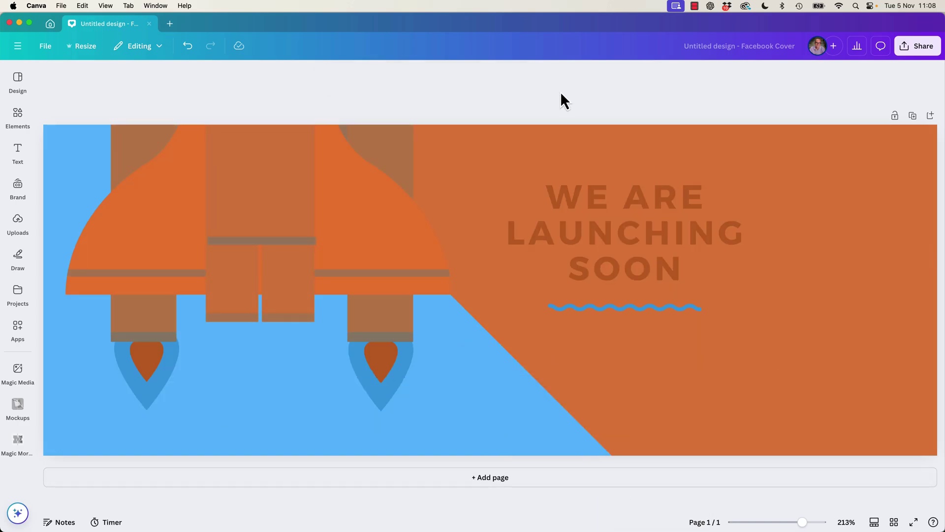
In Canva Color Meanings, search for orange and open the Orange colour page
key(super+Tab)
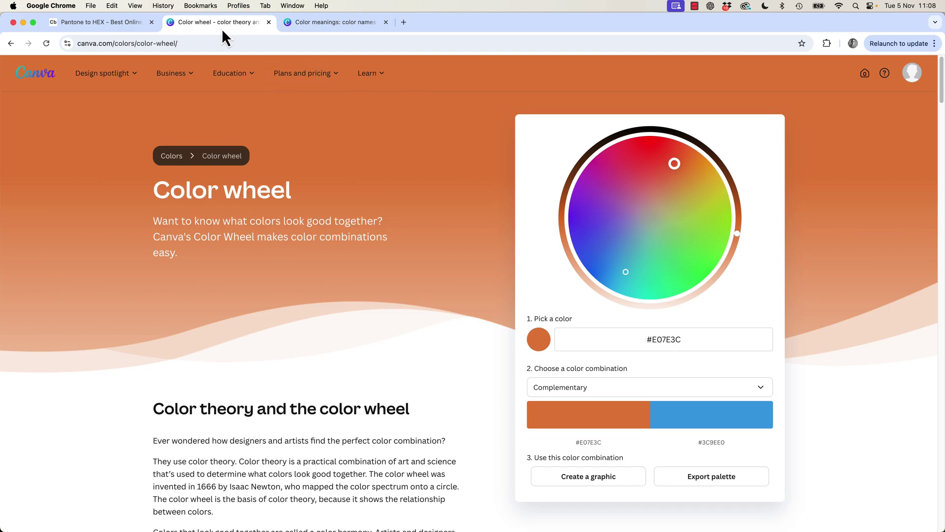
click(323, 22)
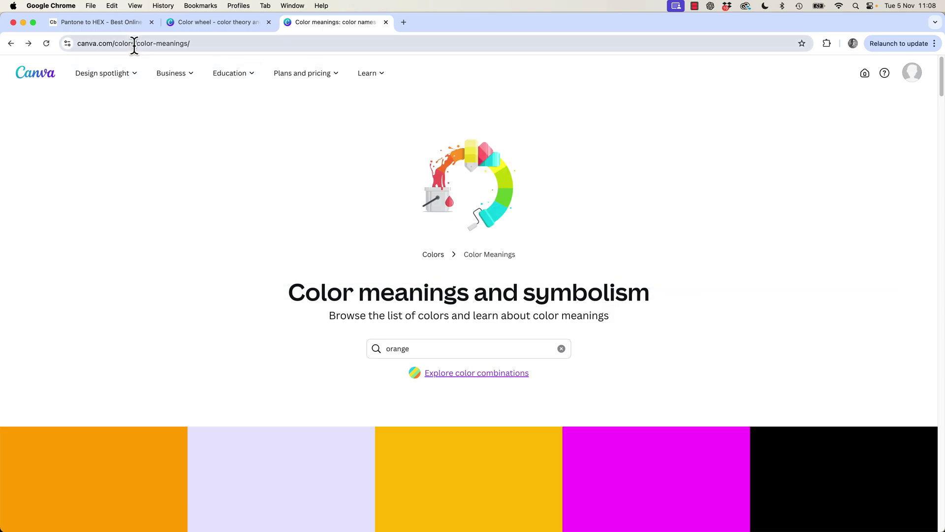
click(431, 349)
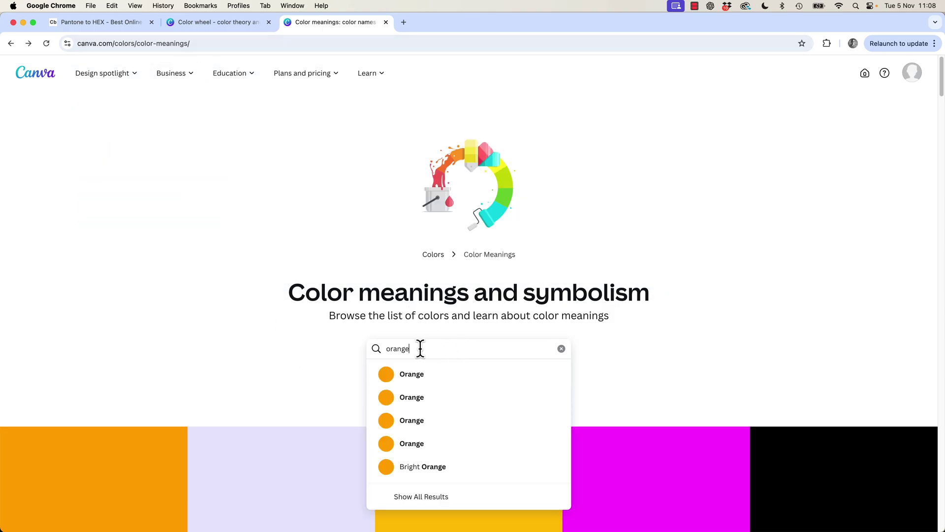
key(Return)
scroll(509, 349, down, 1)
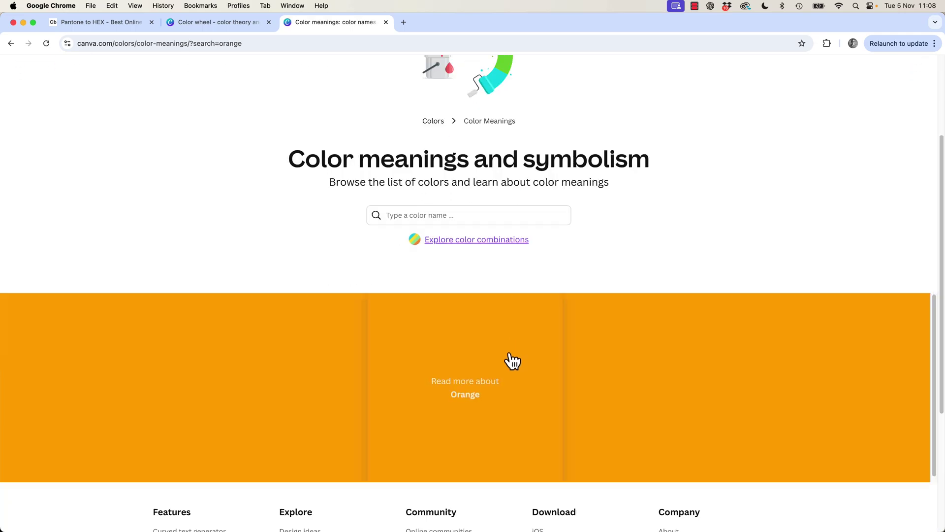
scroll(512, 361, down, 3)
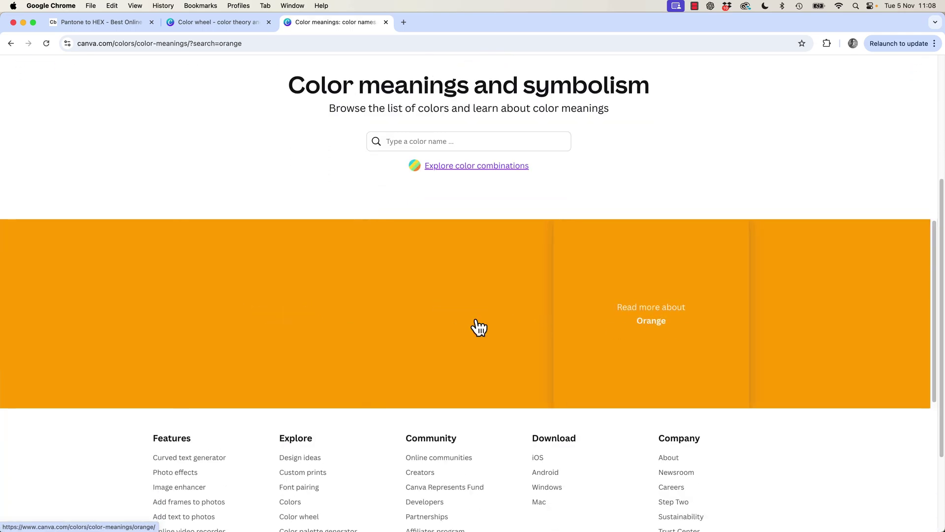
click(291, 324)
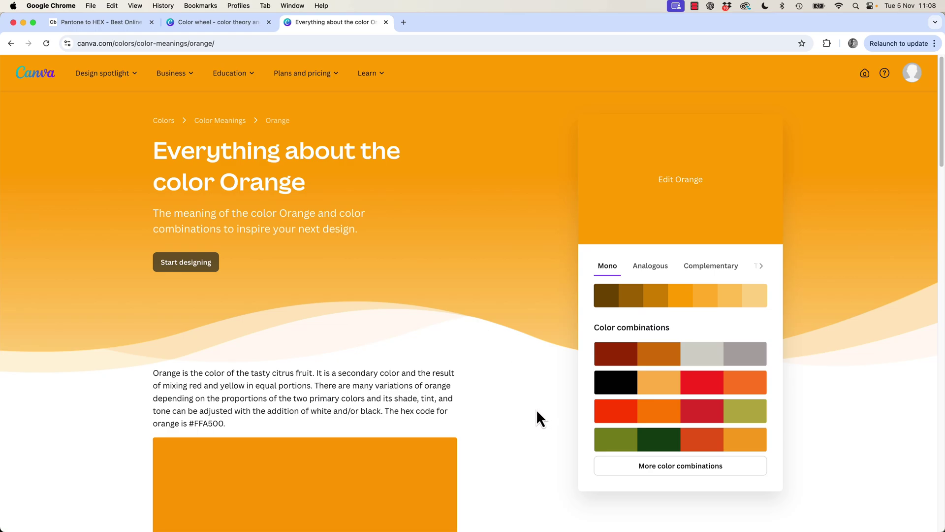
Read through the Orange page's description, highlighting its opening sentence
scroll(537, 410, down, 1)
scroll(537, 410, down, 3)
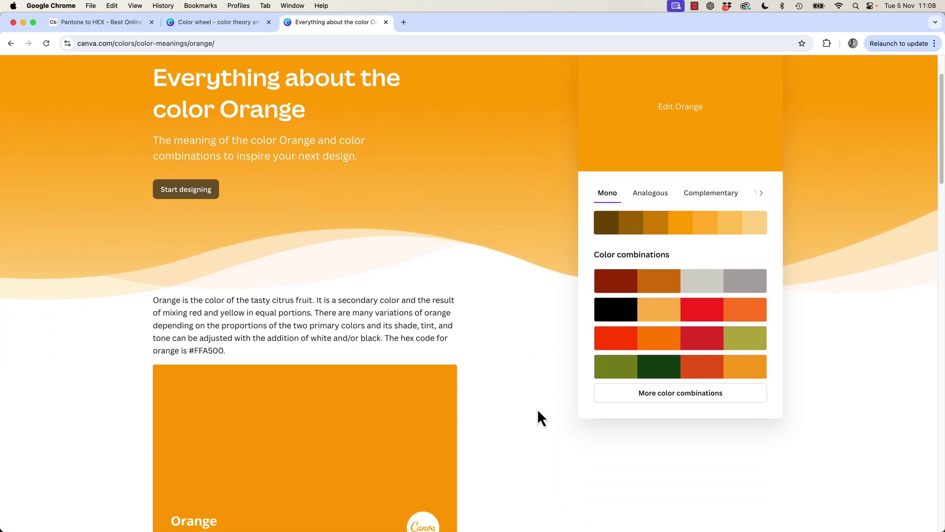
scroll(538, 411, down, 2)
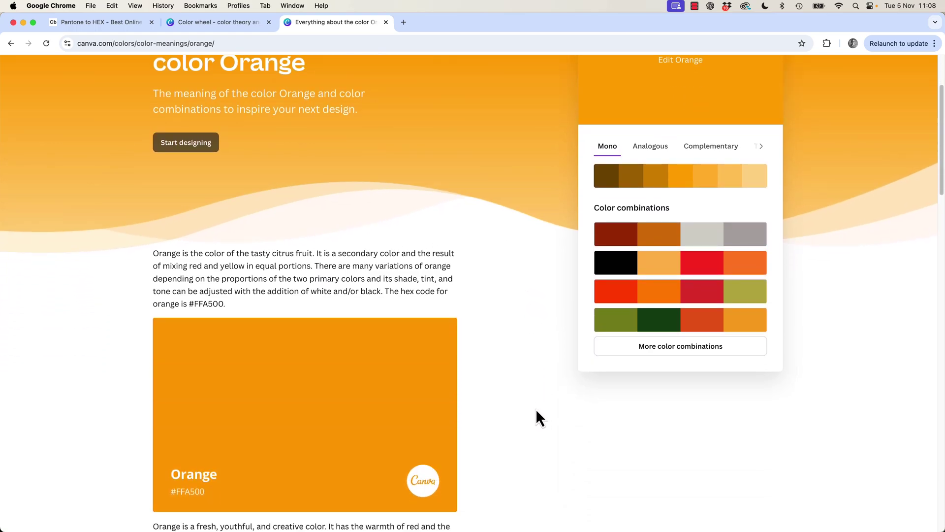
scroll(537, 410, down, 10)
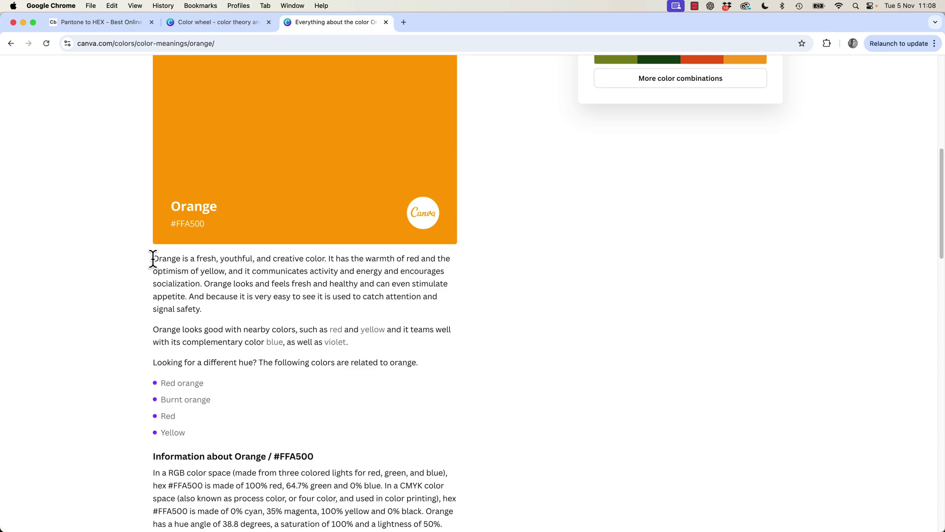
drag(153, 259, 326, 260)
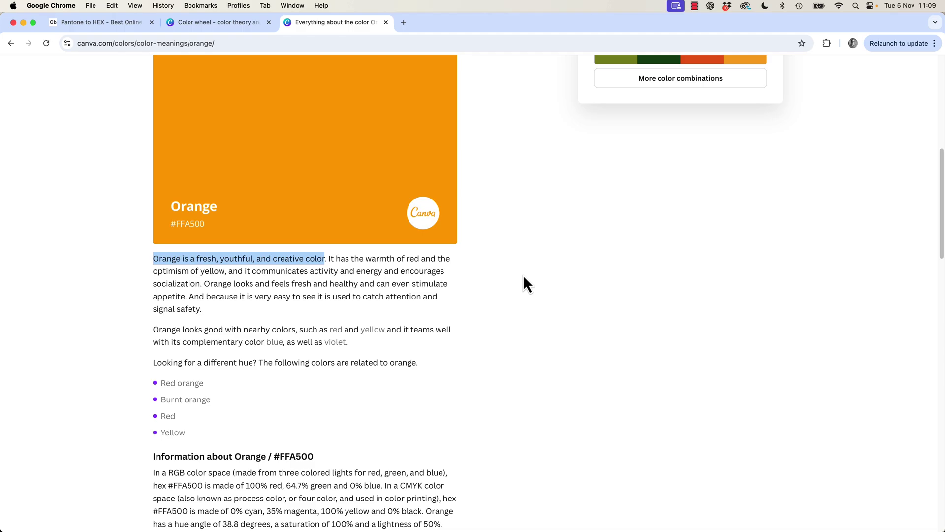
click(372, 279)
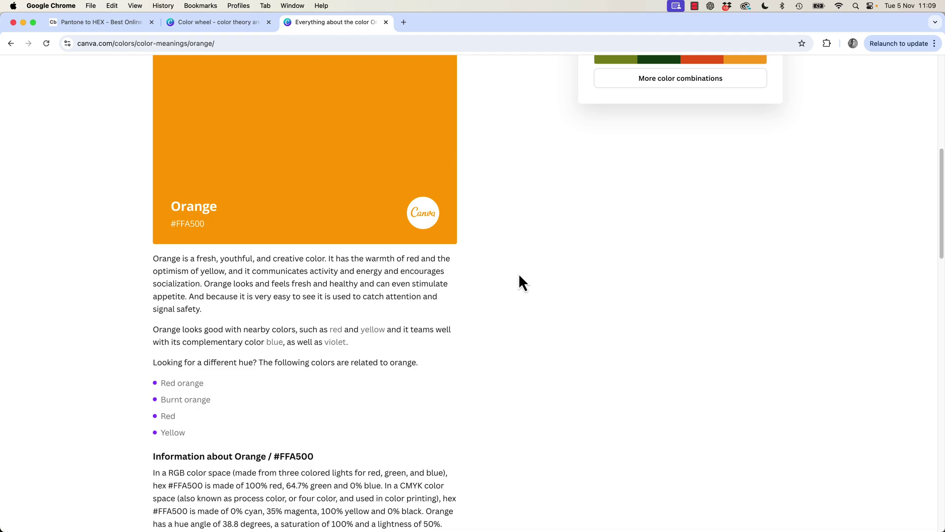
Compare orange's Triad, Complementary and Analogous palettes, settling on the Mono palette of shades
scroll(519, 276, up, 7)
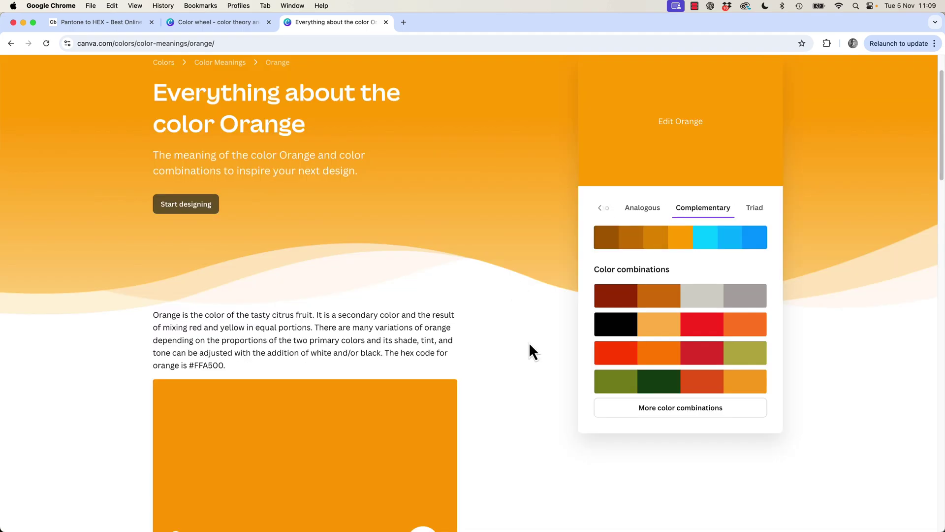
click(755, 209)
click(684, 213)
click(642, 212)
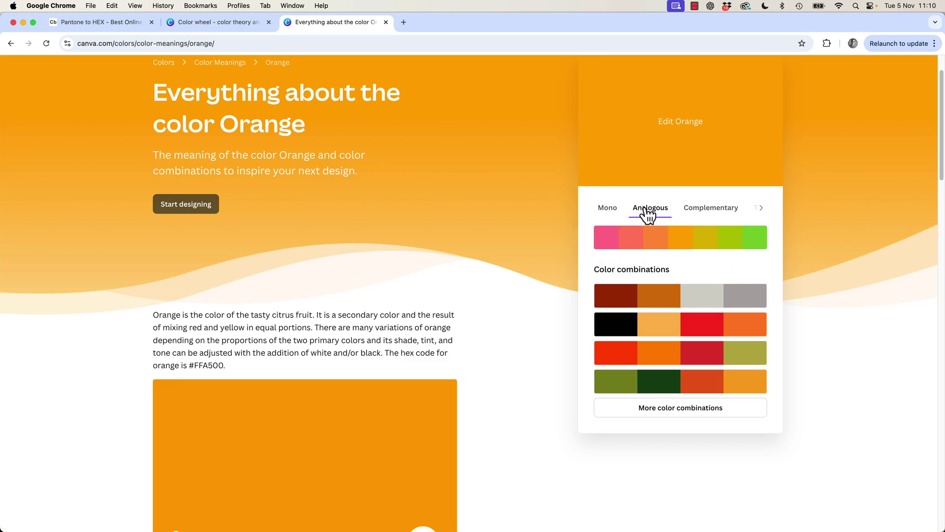
click(615, 211)
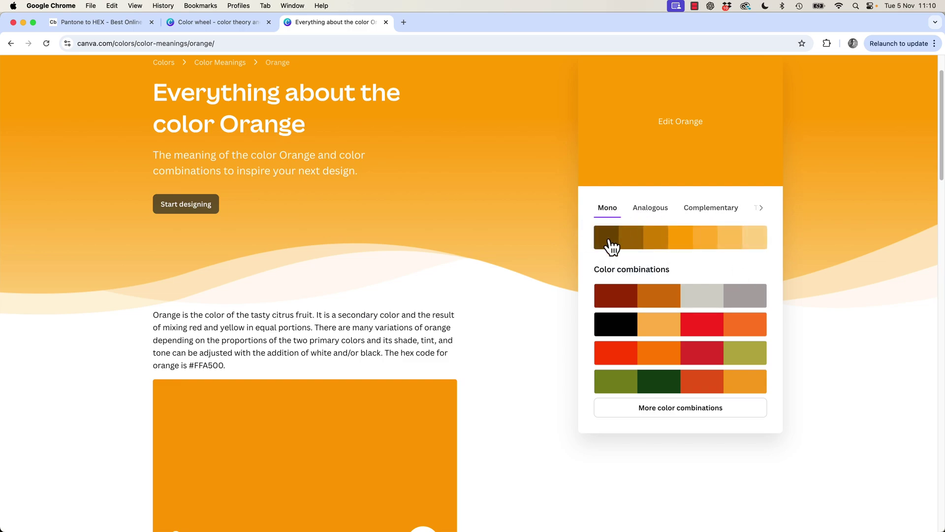
key(super+shift+4)
Capture the orange Mono swatch strip, drop it onto the banner and apply its shades to the page
drag(597, 226, 764, 249)
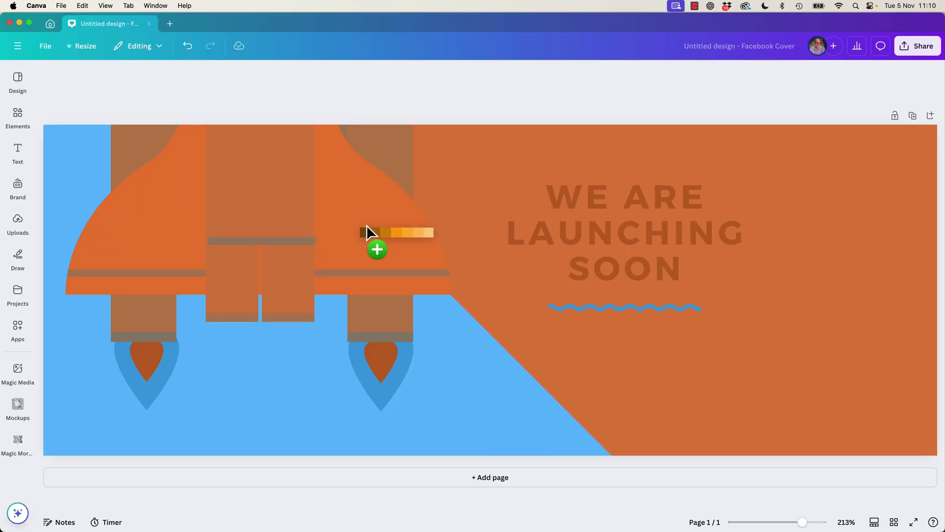
drag(366, 224, 361, 232)
right_click(507, 306)
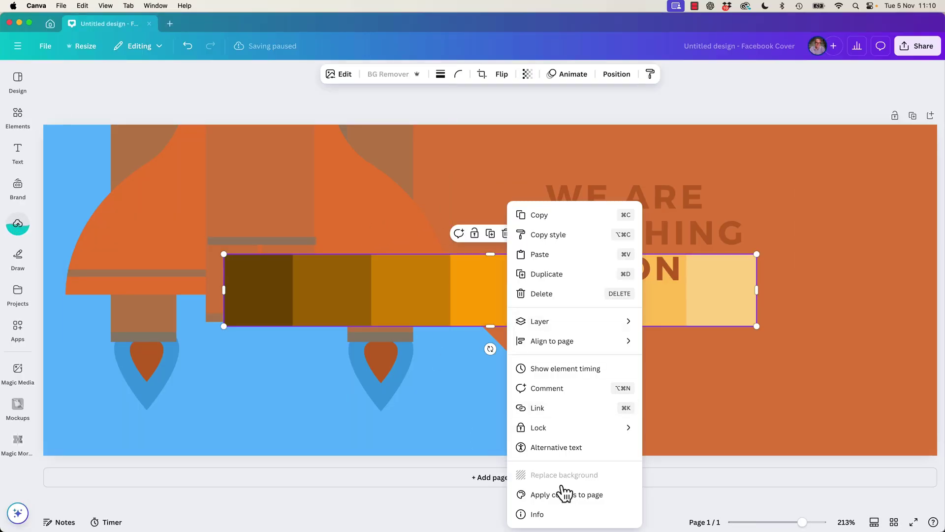
click(564, 492)
Reshuffle the shades to brown rockets and text on ochre, then resize the swatch image
right_click(501, 288)
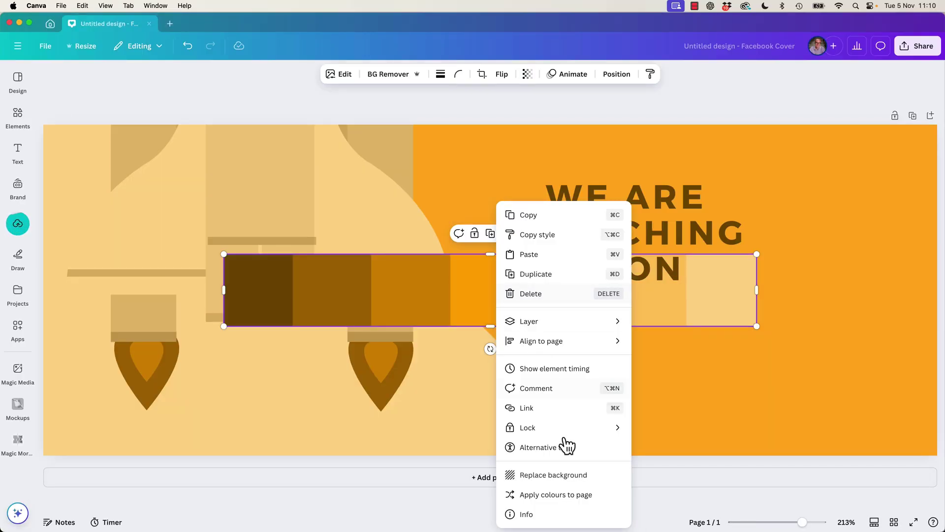
click(561, 494)
right_click(487, 303)
key(Escape)
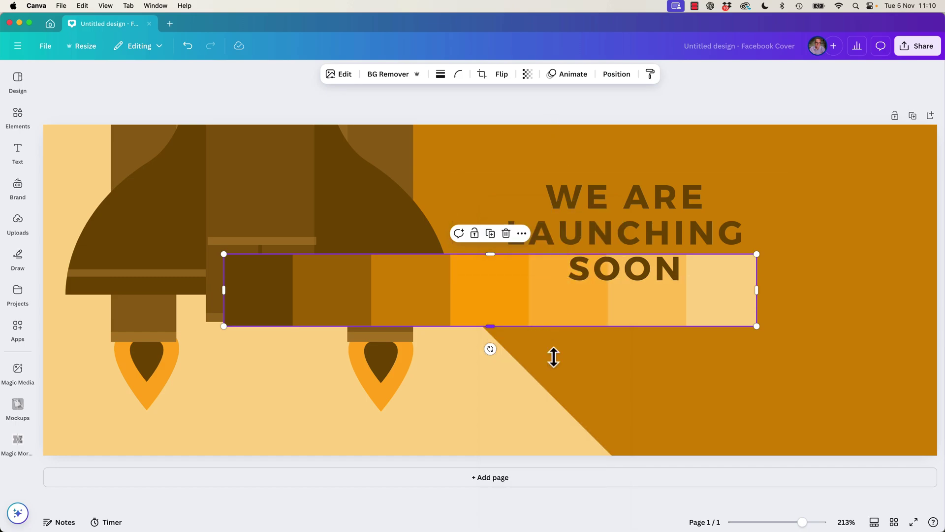
mouse_move(566, 379)
mouse_down()
mouse_move(553, 420)
mouse_move(541, 401)
mouse_up()
click(506, 232)
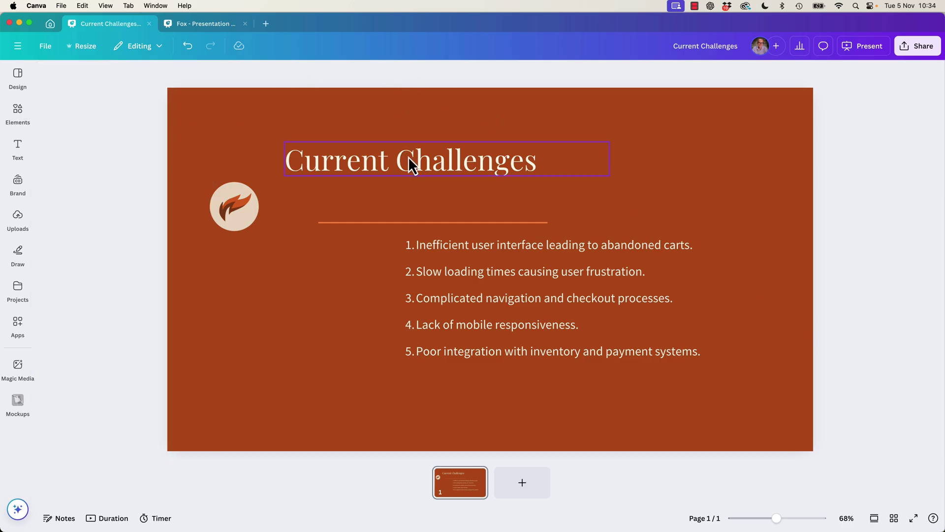
Add the uploaded fox illustration to the right side of the Current Challenges slide
click(409, 162)
click(22, 219)
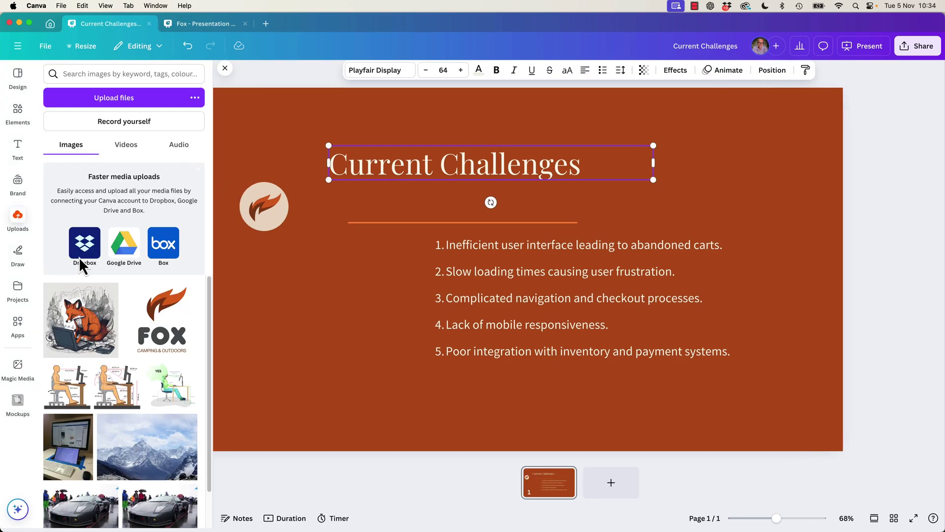
drag(93, 320, 679, 219)
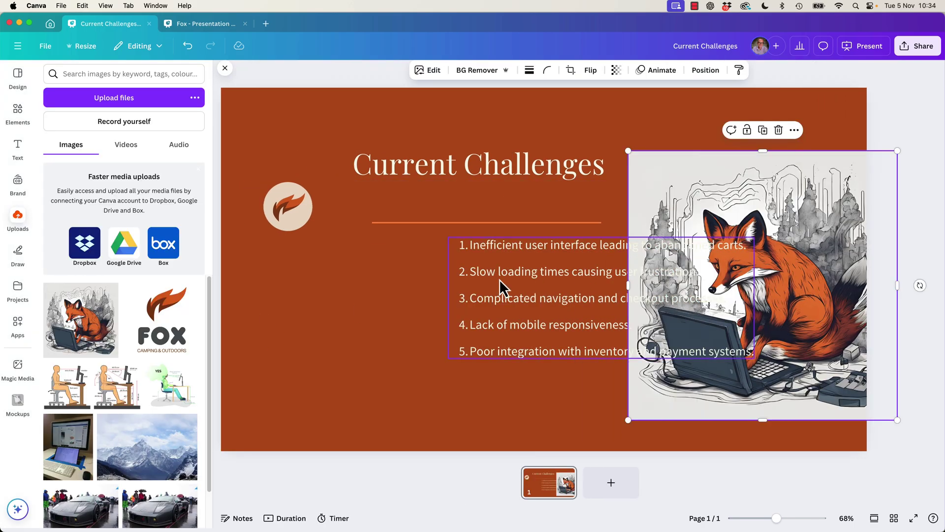
click(351, 97)
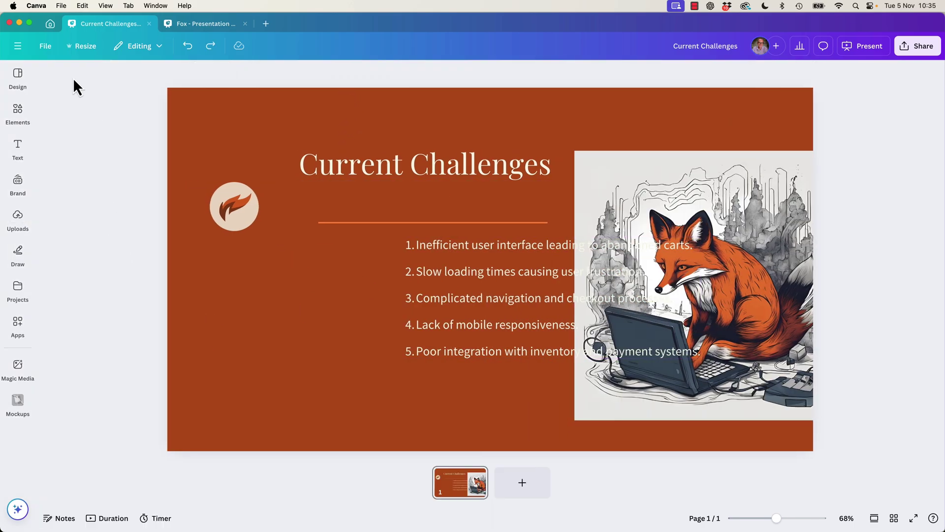
Try several suggested slide layouts, including fox-left and circular fox image versions
click(17, 75)
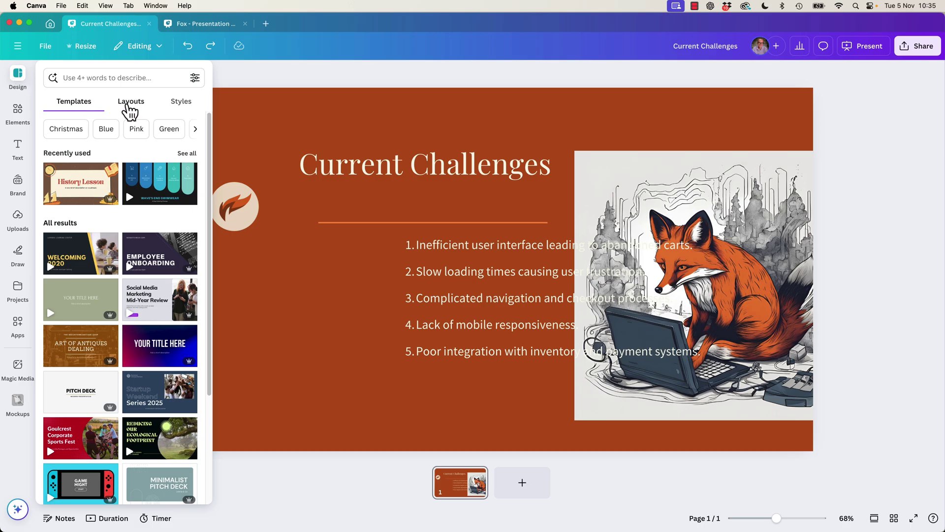
click(131, 102)
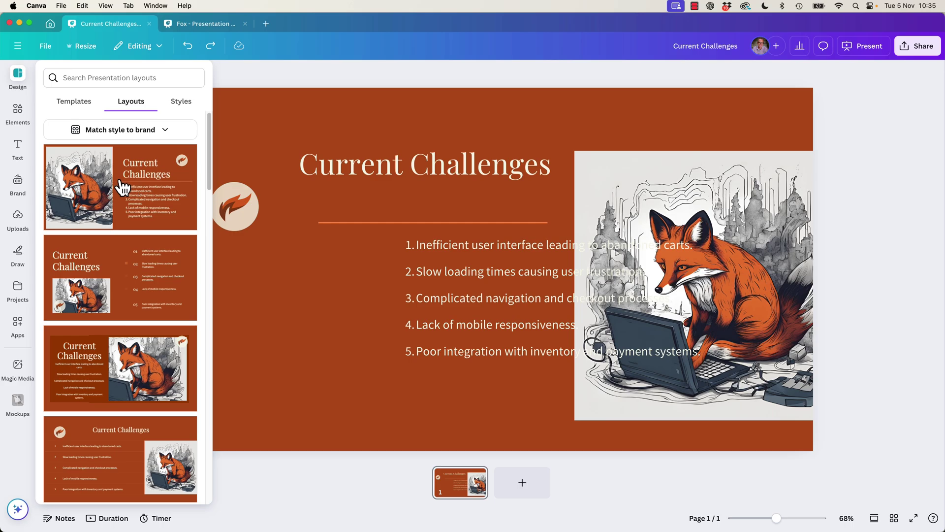
click(123, 187)
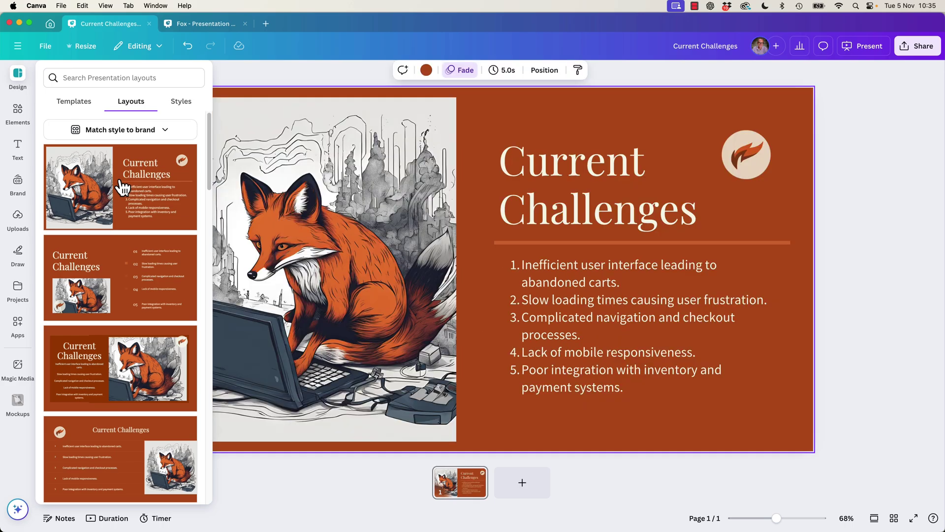
click(635, 274)
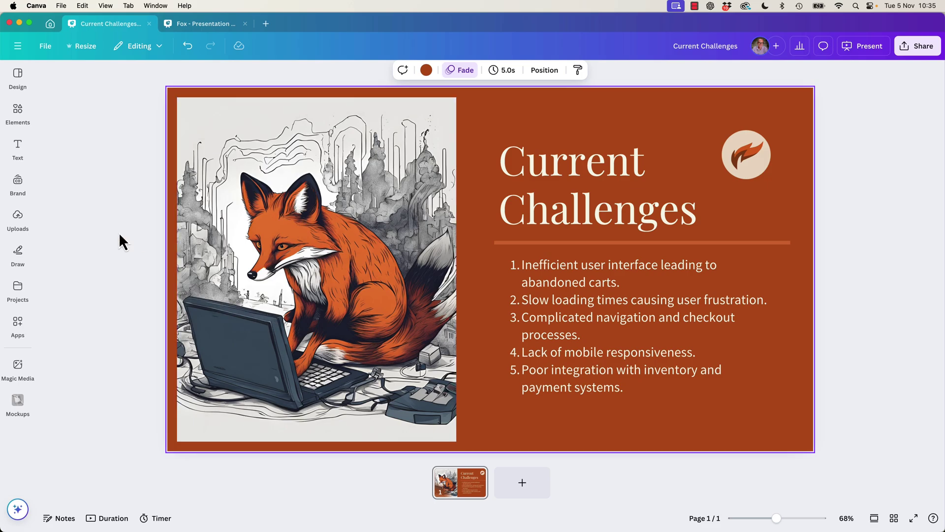
click(18, 74)
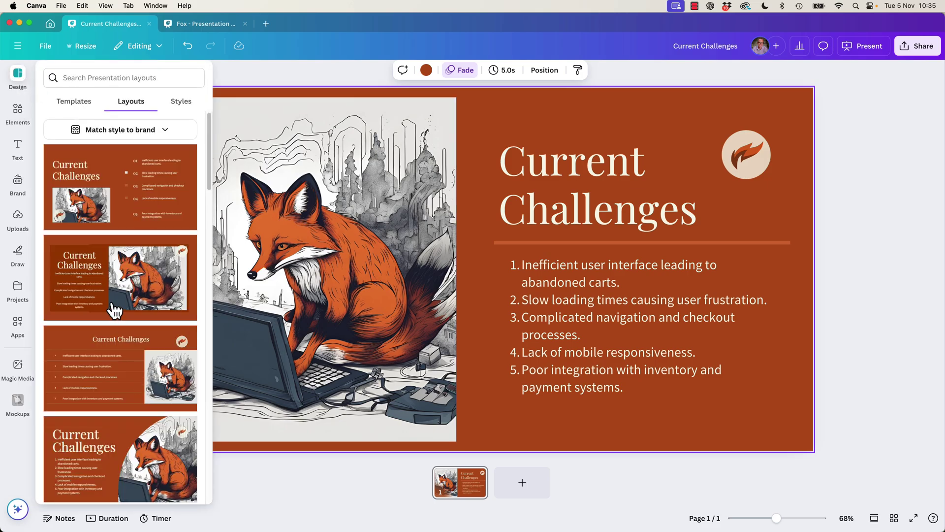
click(114, 310)
click(116, 349)
scroll(112, 352, down, 3)
click(103, 337)
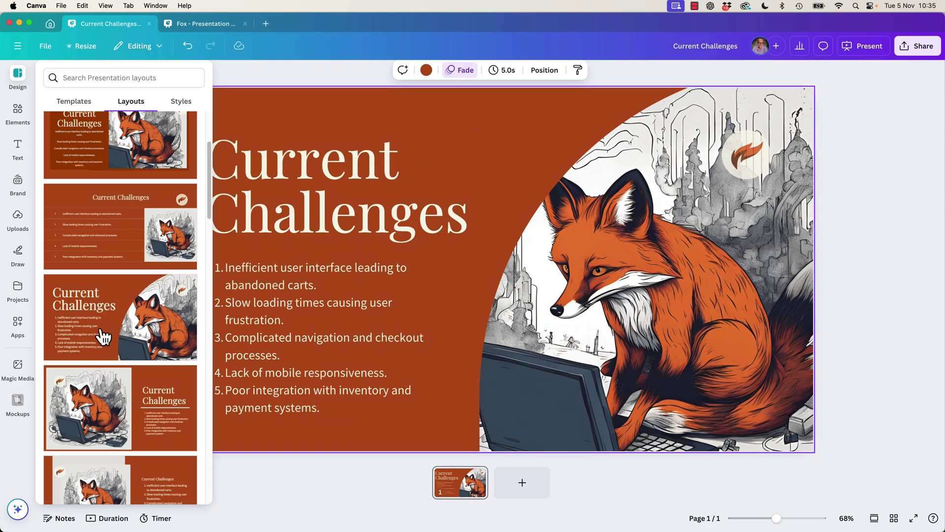
Apply the brush-stroke fox layout and move the round fox logo to the bottom-right corner
click(103, 419)
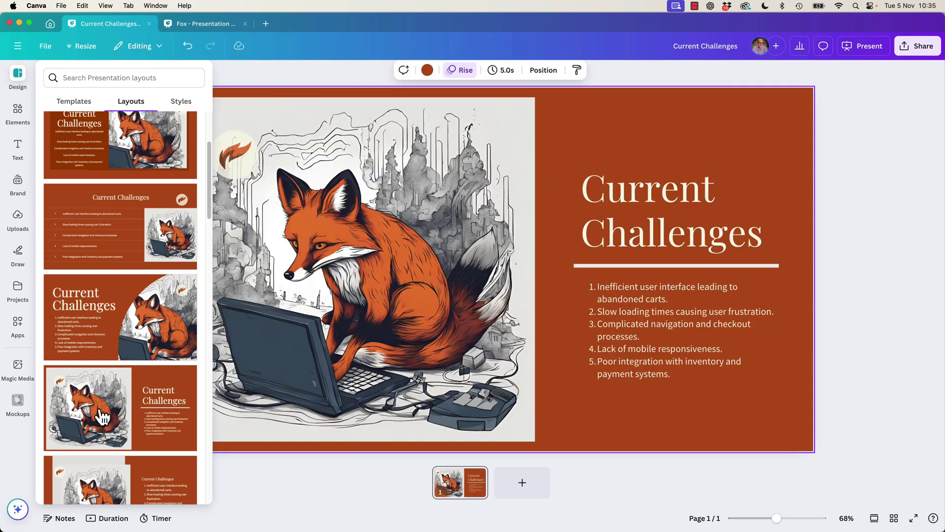
scroll(102, 417, down, 1)
click(116, 302)
scroll(111, 376, down, 2)
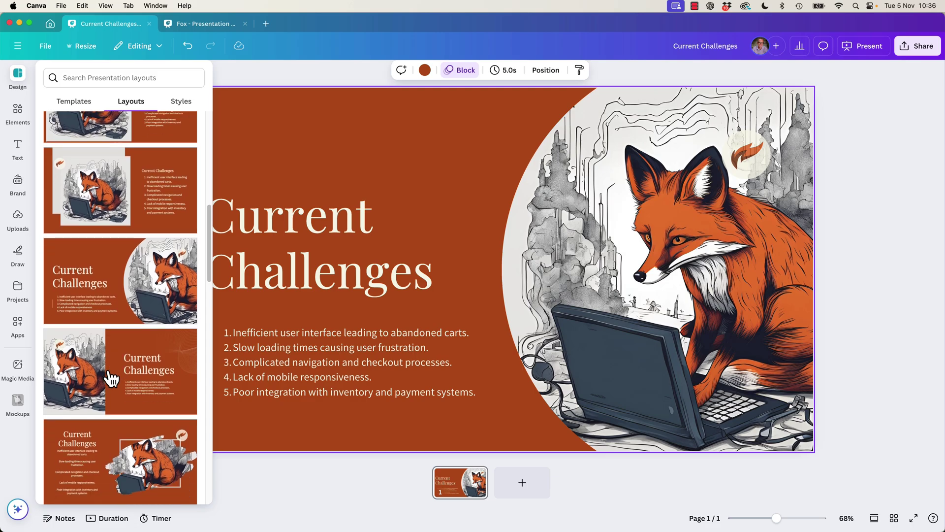
click(112, 378)
click(101, 450)
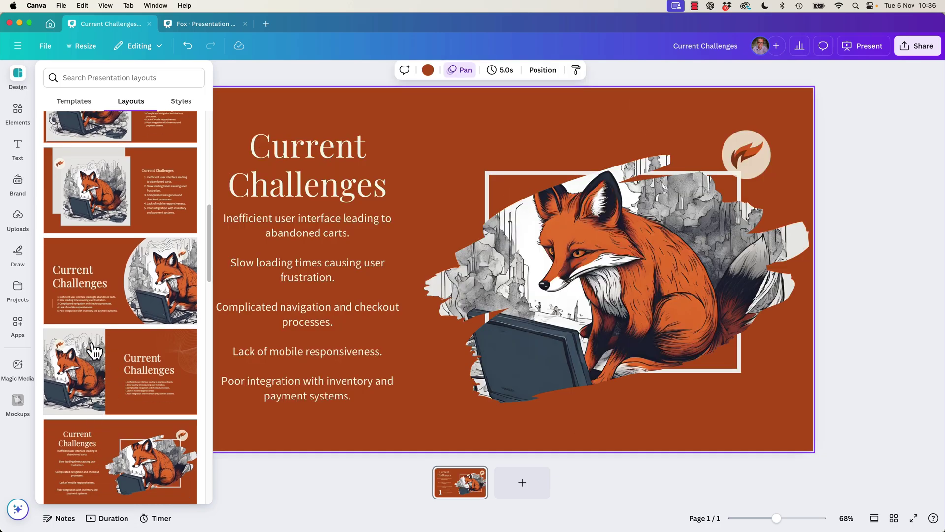
click(718, 376)
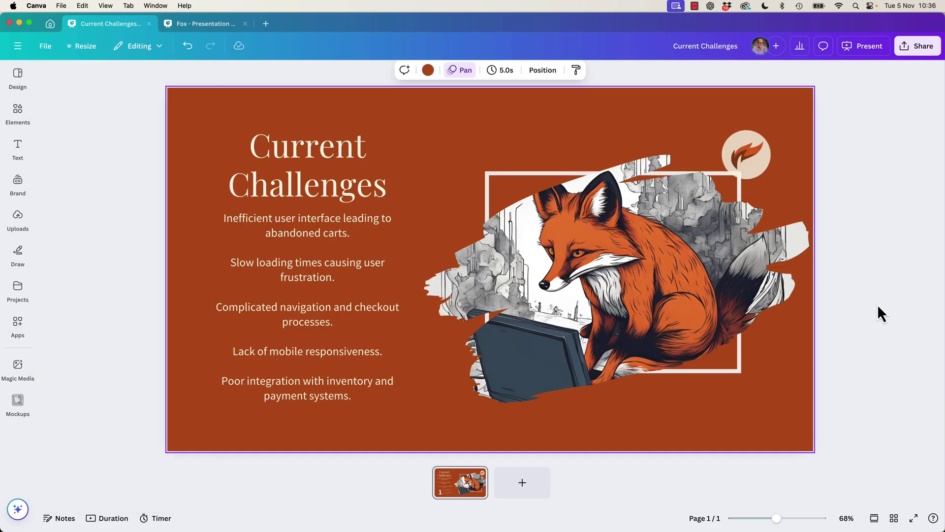
drag(754, 147, 775, 402)
click(896, 409)
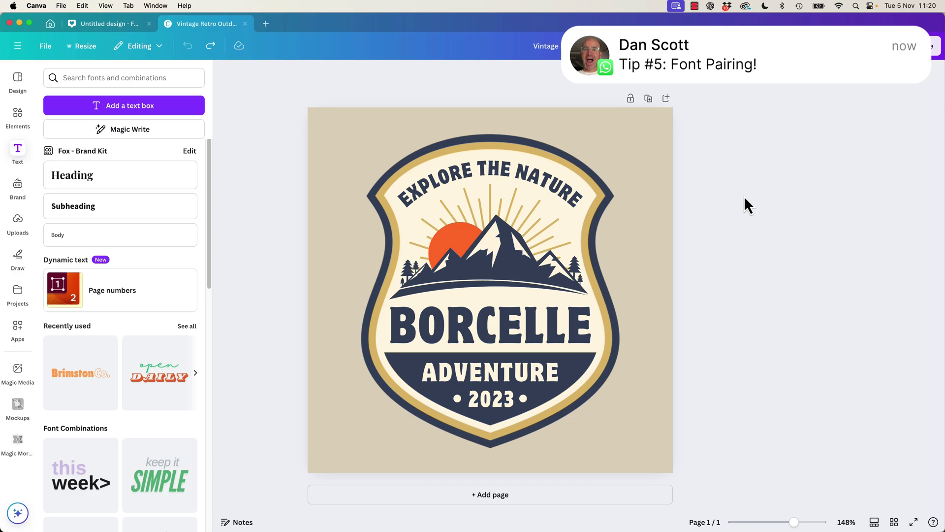
Select the BORCELLE heading and scroll through the font list without changing its font
click(465, 338)
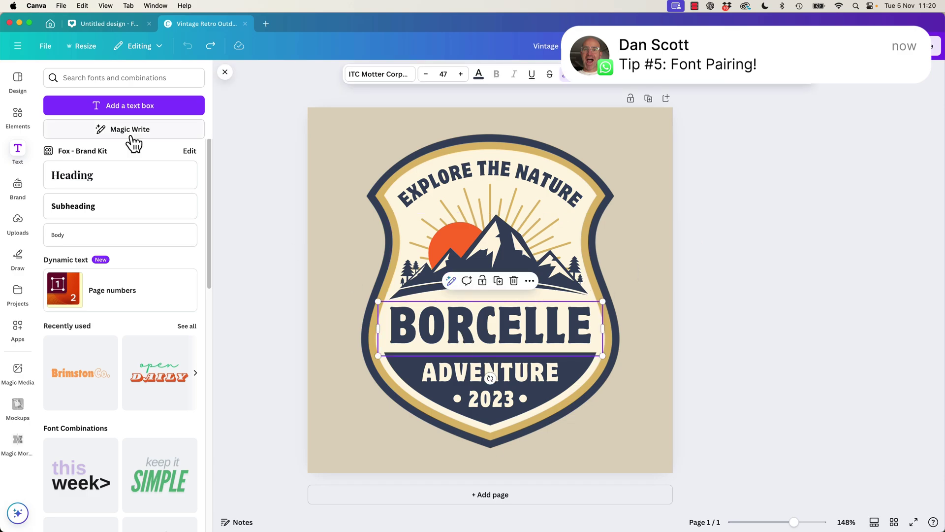
click(379, 74)
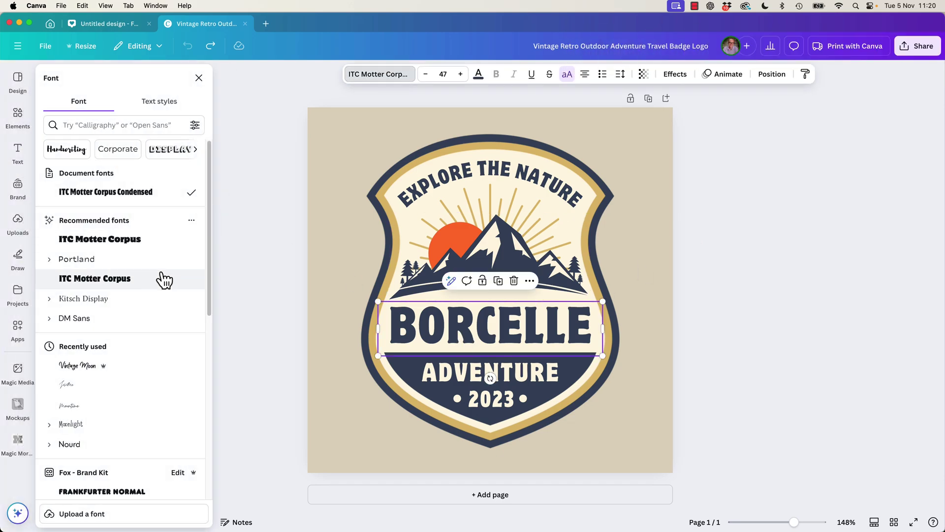
scroll(507, 217, down, 20)
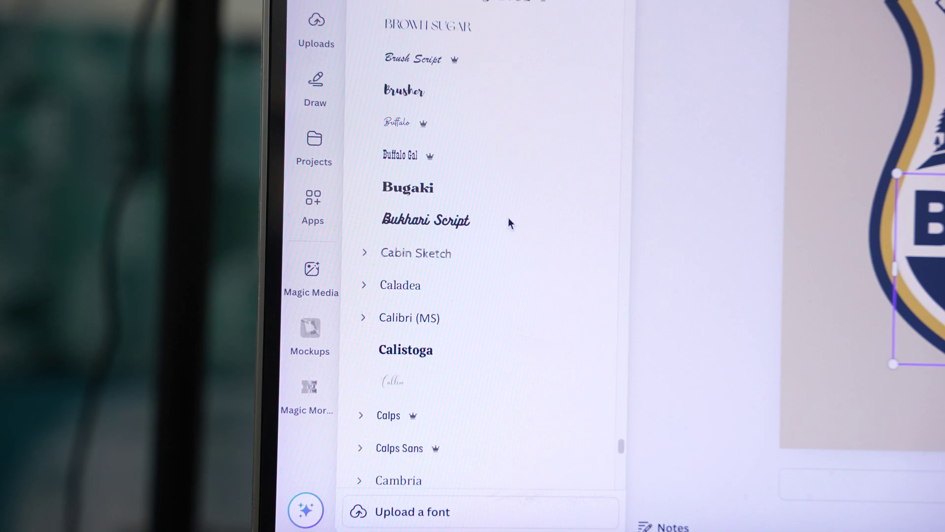
scroll(509, 220, down, 20)
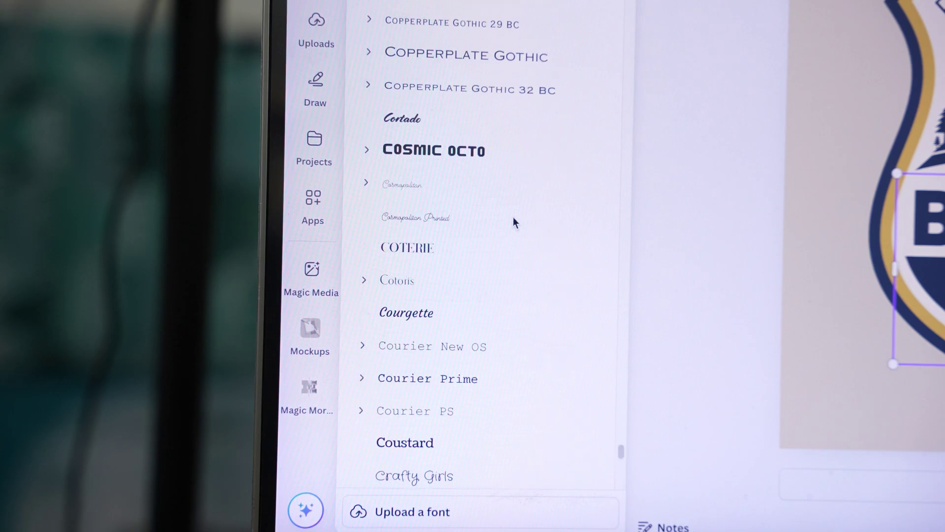
scroll(512, 220, down, 20)
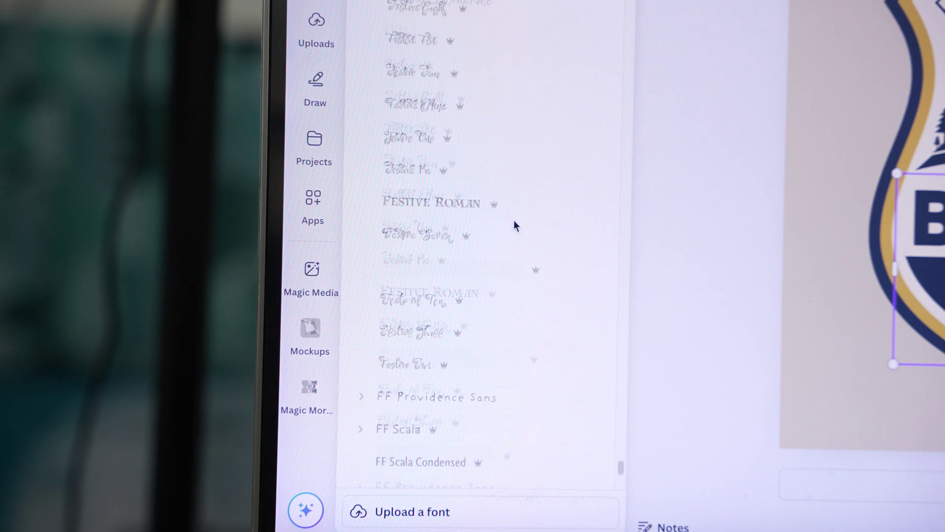
scroll(513, 220, down, 10)
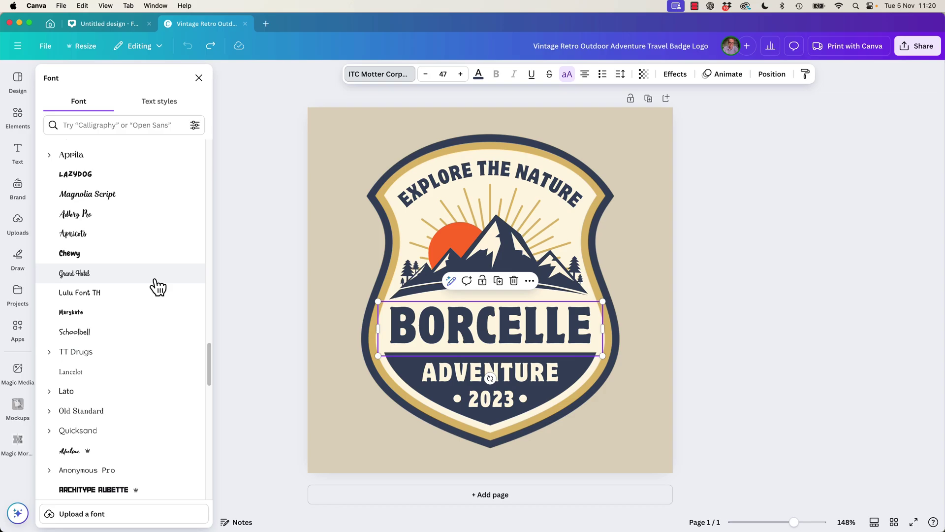
scroll(158, 287, down, 15)
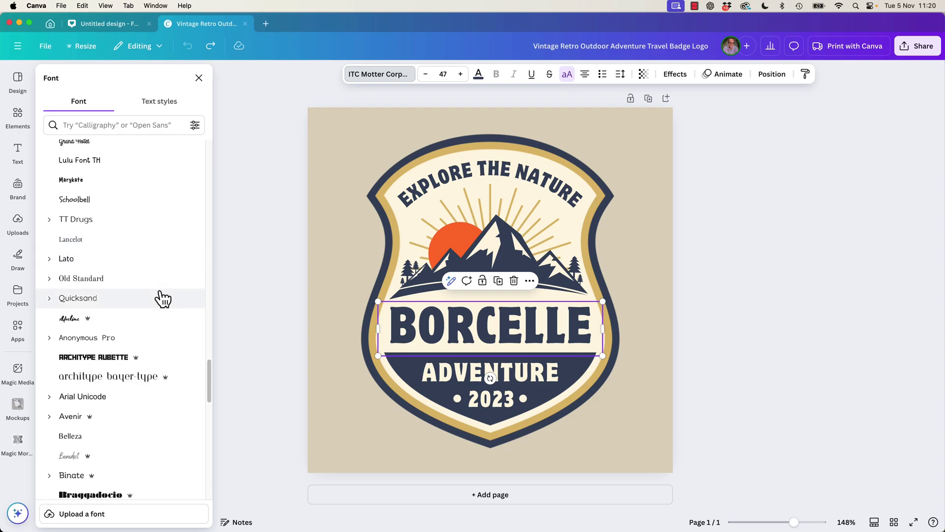
scroll(167, 298, down, 20)
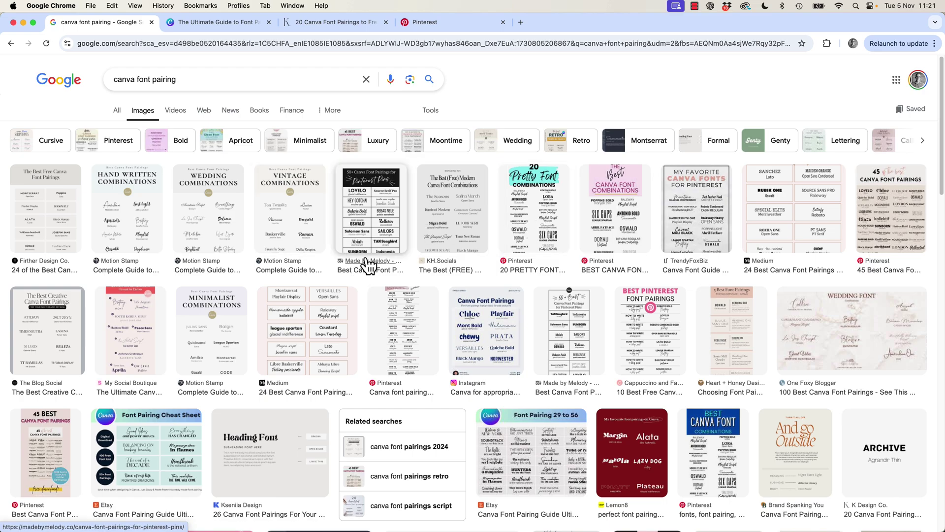
View the Made by Melody result and the 45 Best Canva Font Pairings pin, then return to Canva
click(388, 238)
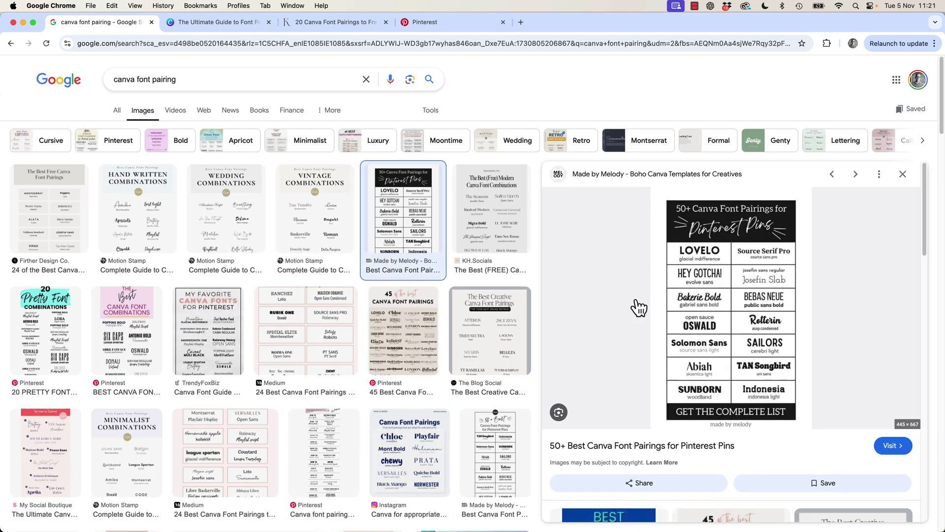
click(449, 22)
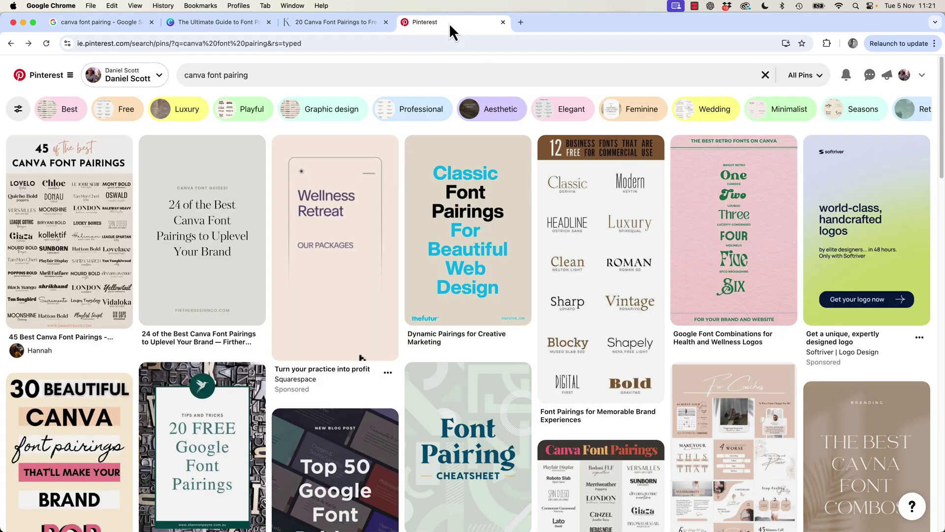
click(113, 236)
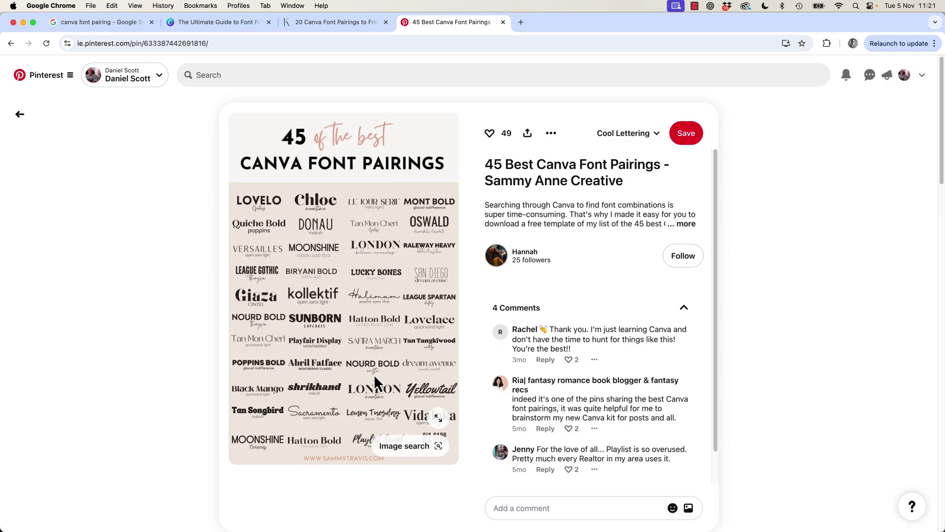
key(super+Tab)
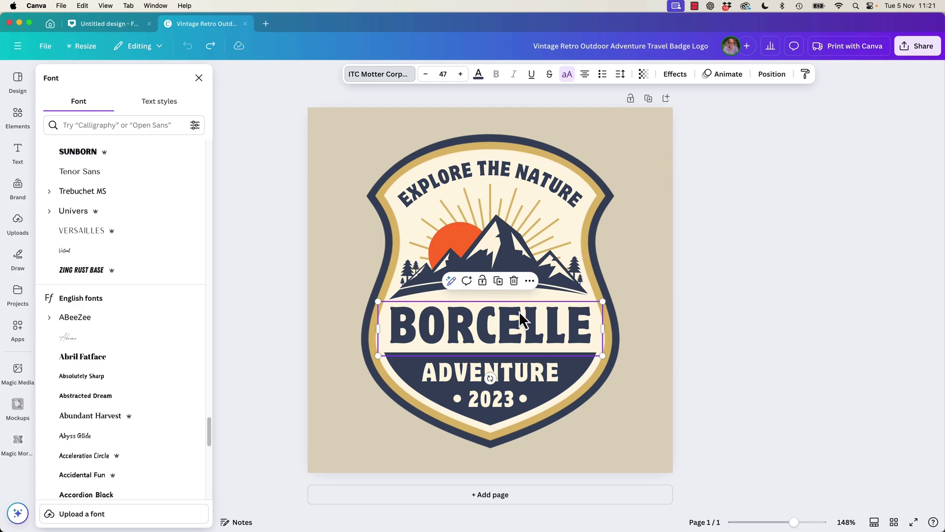
Set BORCELLE to the Nourd font, trying Bold and then the Heavy weight
shift+click(553, 194)
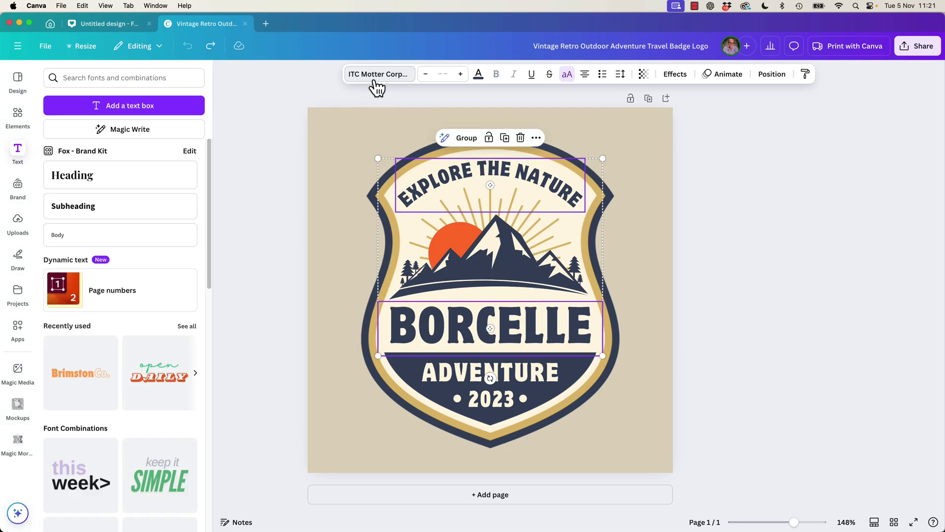
click(397, 79)
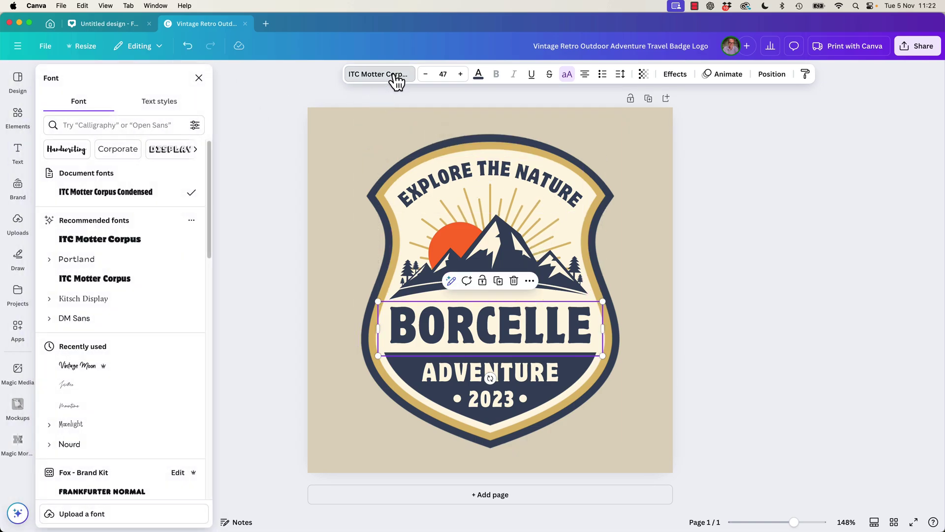
click(108, 124)
text(nourd)
click(70, 175)
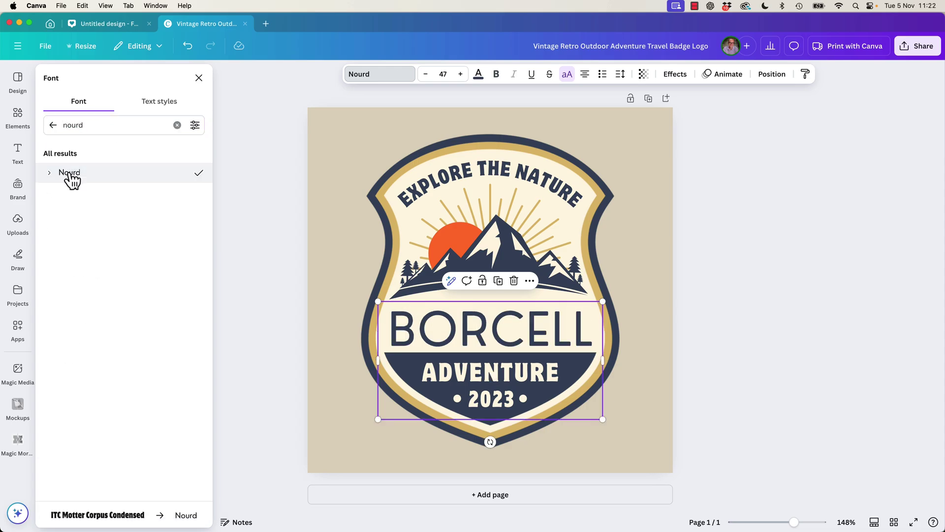
click(53, 173)
click(91, 274)
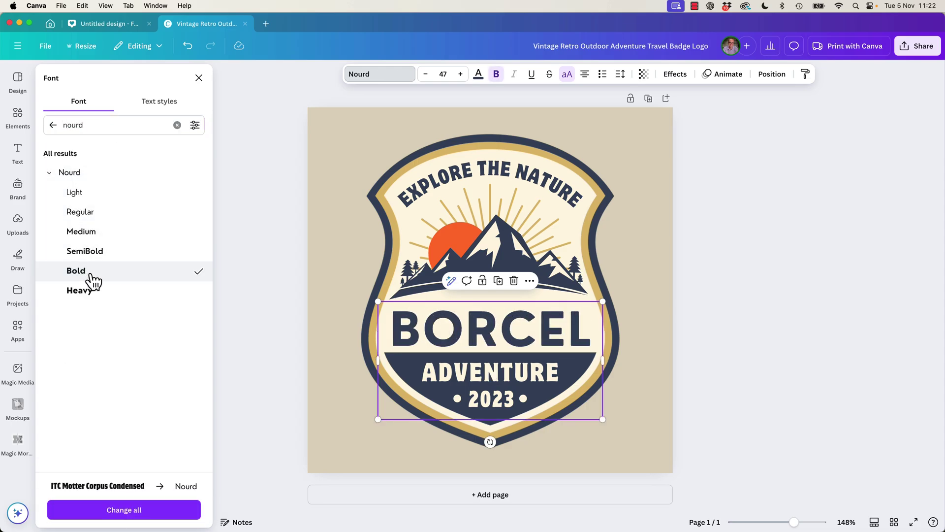
click(93, 297)
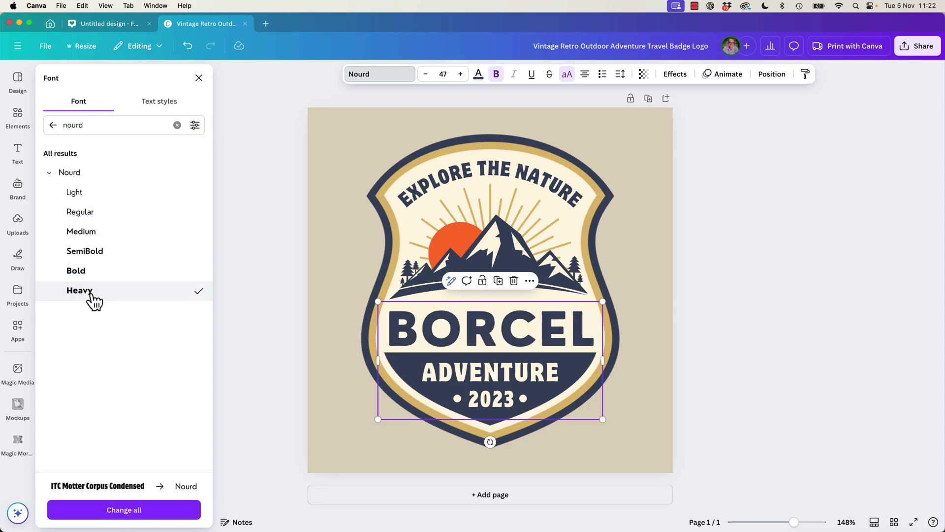
Give the ADVENTURE and 2023 text the Vintage Moon font with all-caps turned off
click(513, 379)
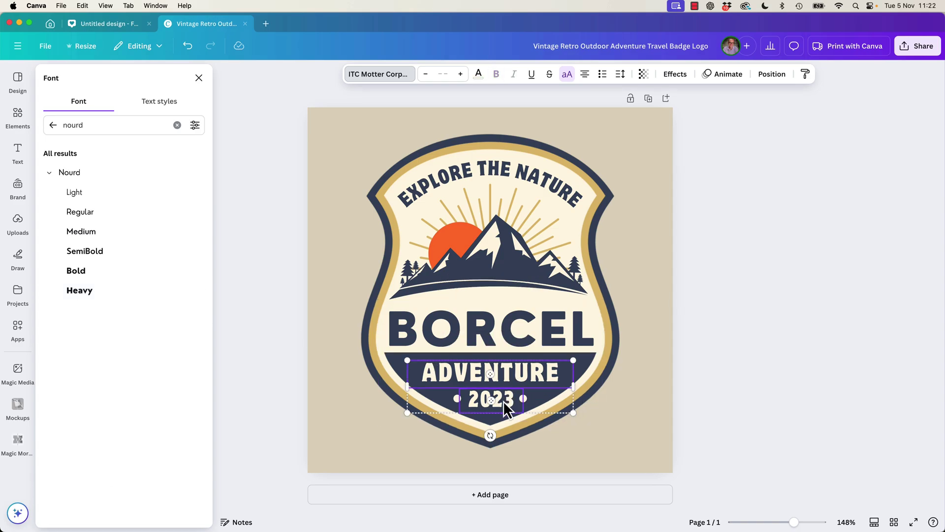
double_click(129, 123)
text(vintage moon)
click(78, 302)
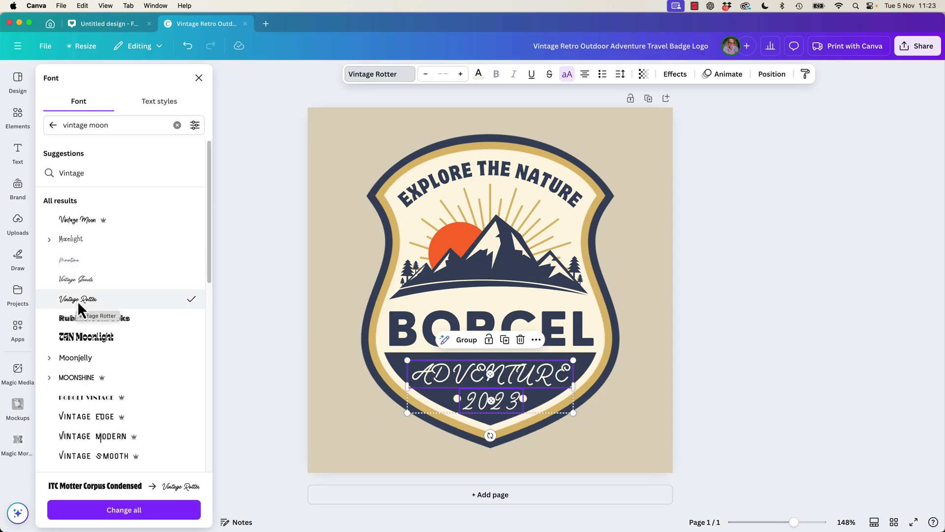
click(84, 221)
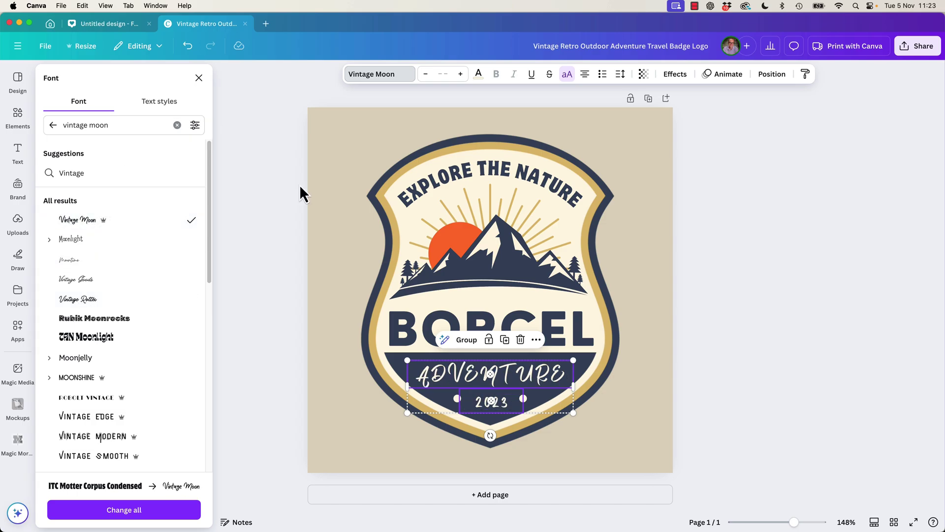
click(567, 75)
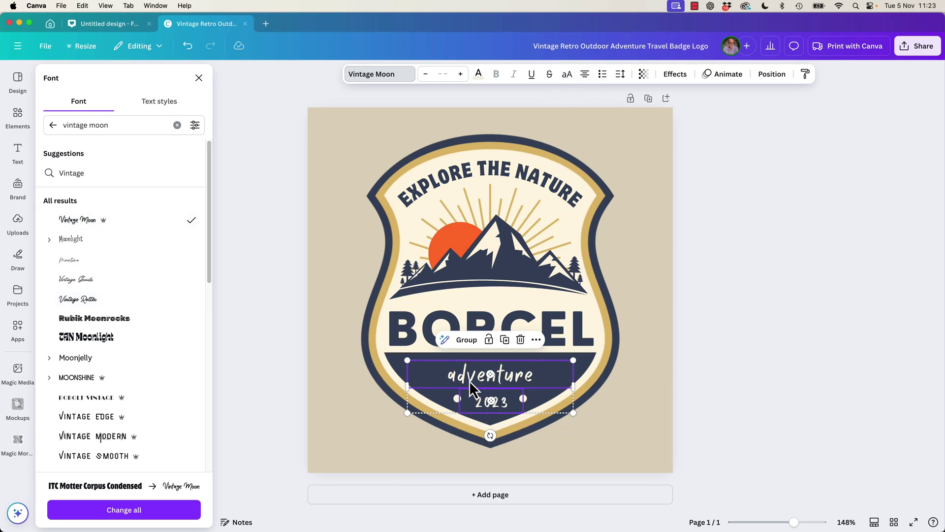
Capitalise the word to 'Adventure' and reduce its letter spacing to 0
click(454, 379)
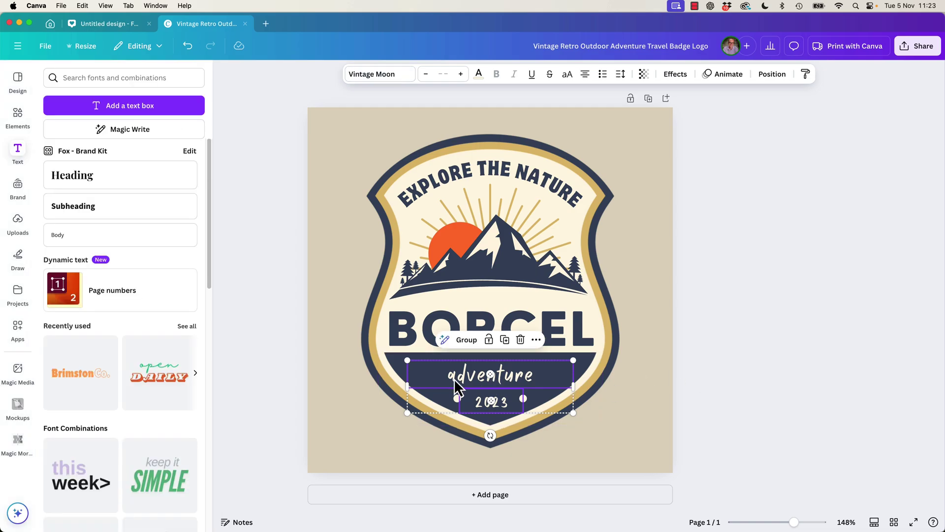
double_click(456, 379)
drag(457, 379, 438, 379)
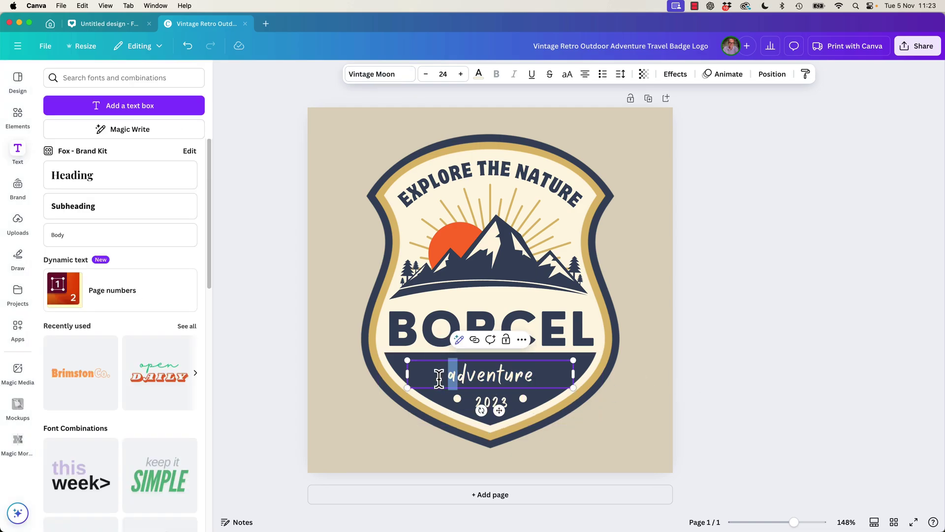
text(A)
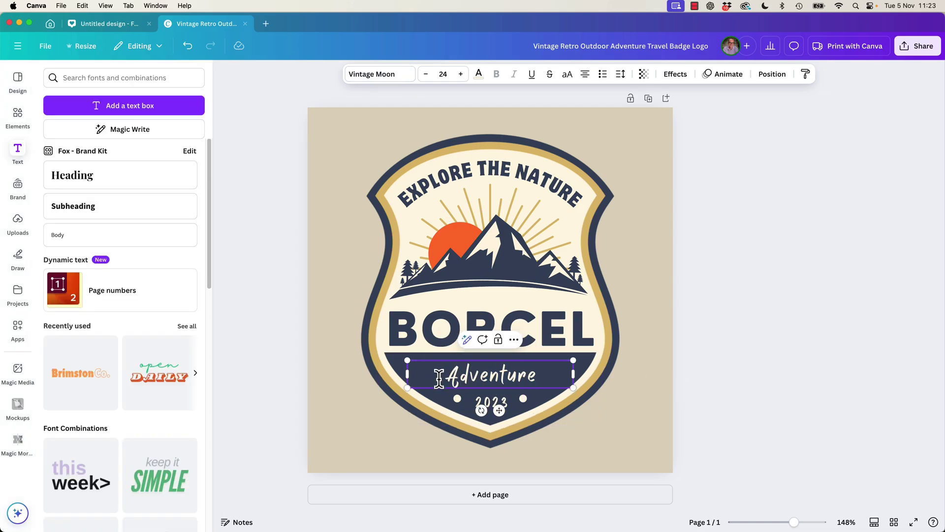
double_click(510, 380)
click(621, 74)
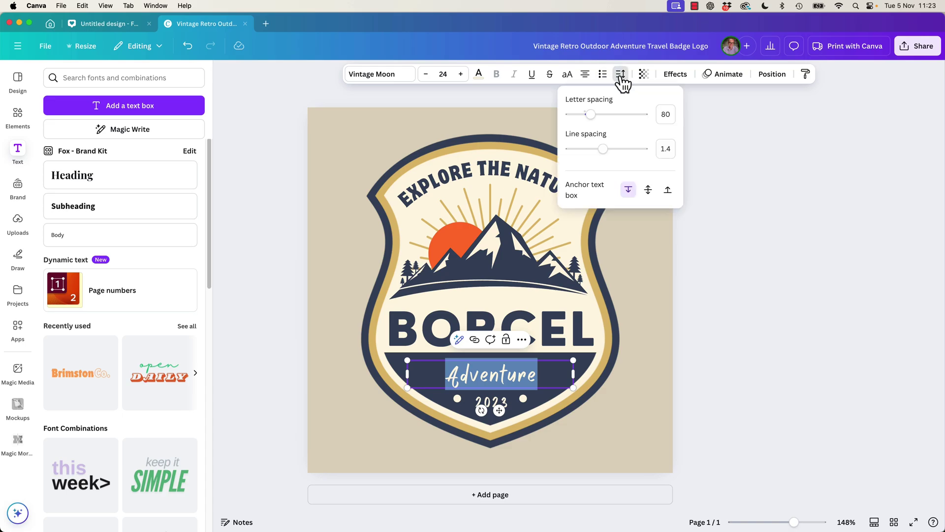
drag(590, 114, 586, 116)
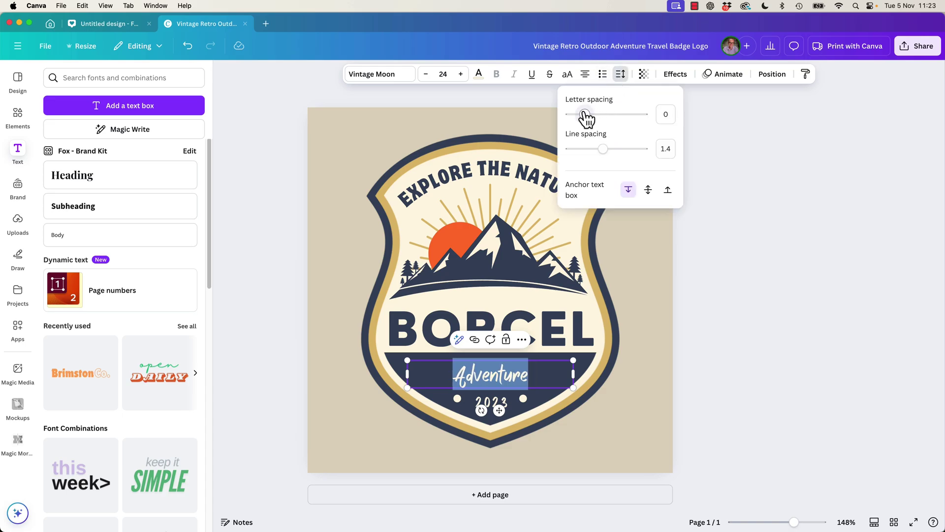
Enlarge Adventure's font size to 31 and change the year to 2025
click(461, 77)
click(462, 77)
click(461, 77)
click(461, 77)
click(462, 77)
click(461, 77)
click(461, 77)
double_click(491, 402)
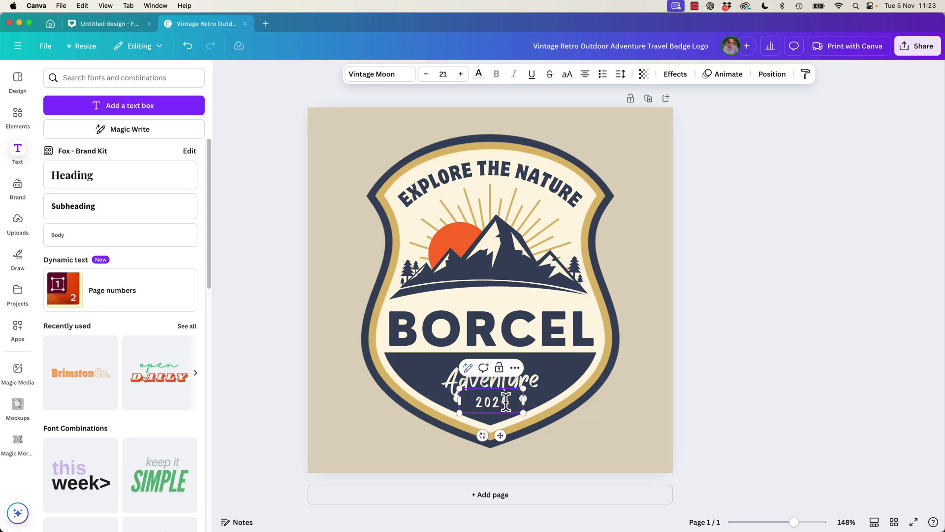
text(2025)
click(745, 385)
Set the EXPLORE THE NATURE heading to Nourd Regular at size 18
click(487, 172)
click(379, 74)
click(172, 125)
click(69, 251)
click(53, 175)
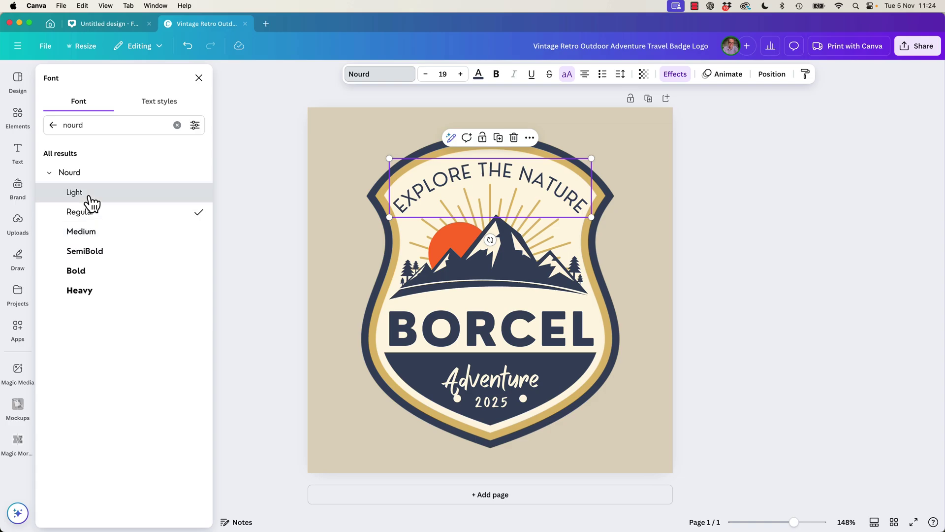
click(91, 201)
click(92, 215)
click(425, 74)
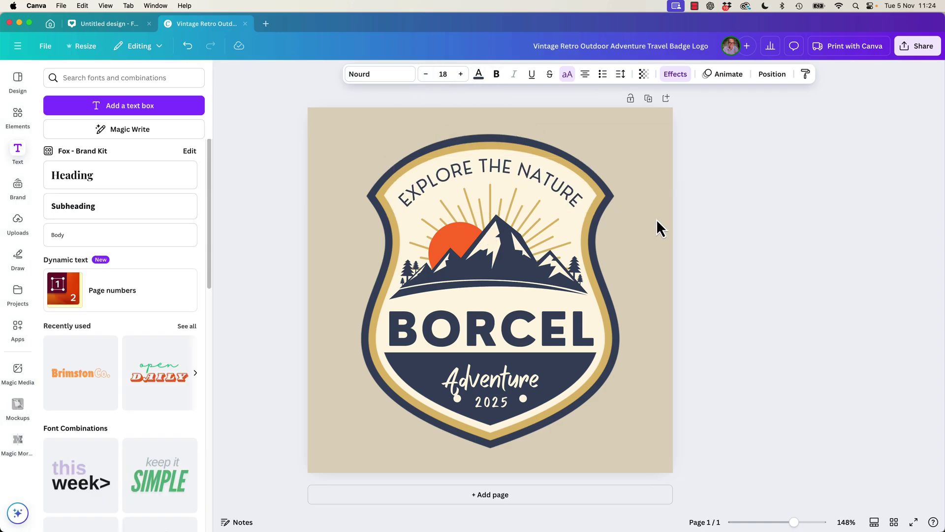
Scale the Adventure text up to about 38.9, then start a new Facebook Cover design
click(734, 276)
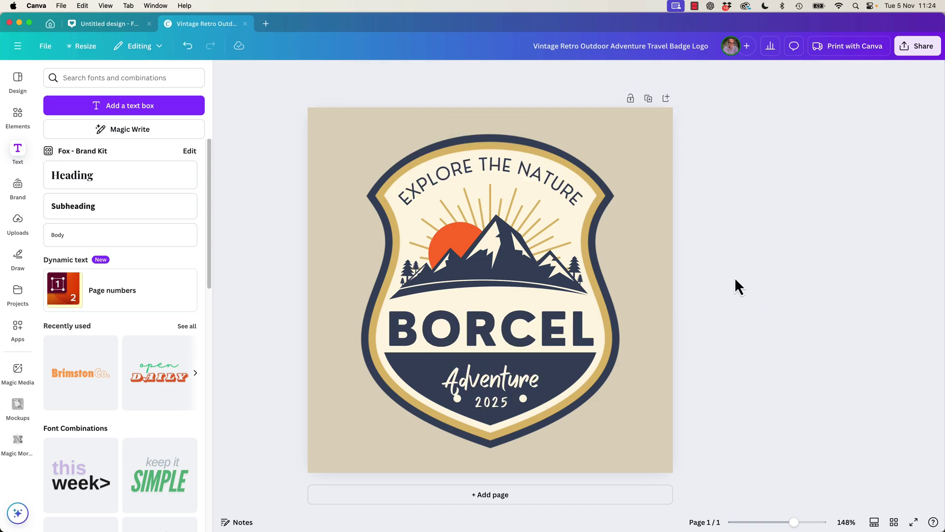
click(559, 347)
click(725, 340)
click(560, 369)
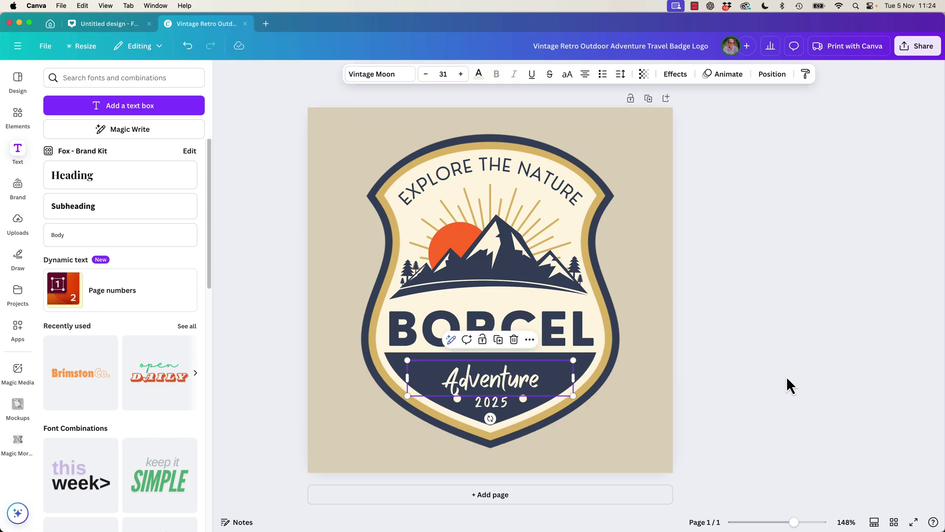
drag(573, 360, 595, 355)
click(686, 410)
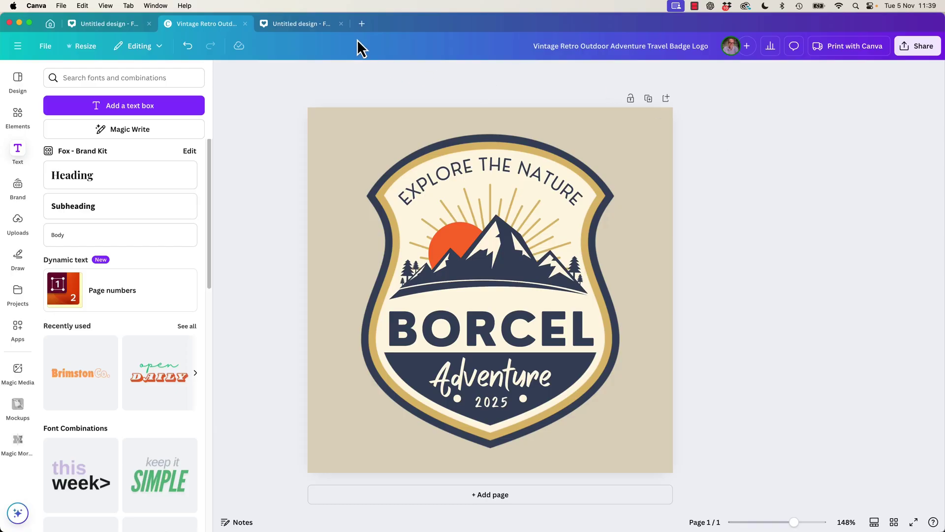
click(362, 25)
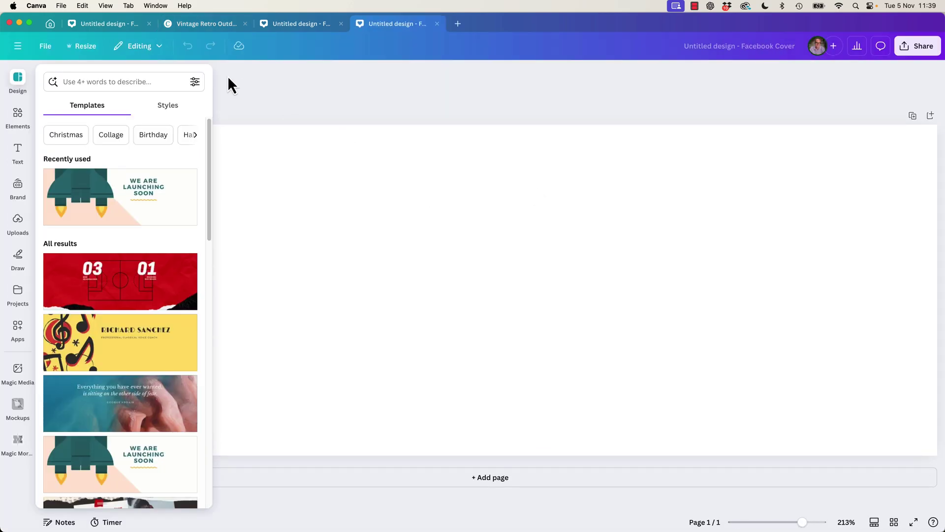
Drag the sunset-over-waves photo from Finder onto the cover and enlarge it to fill the left side
click(226, 74)
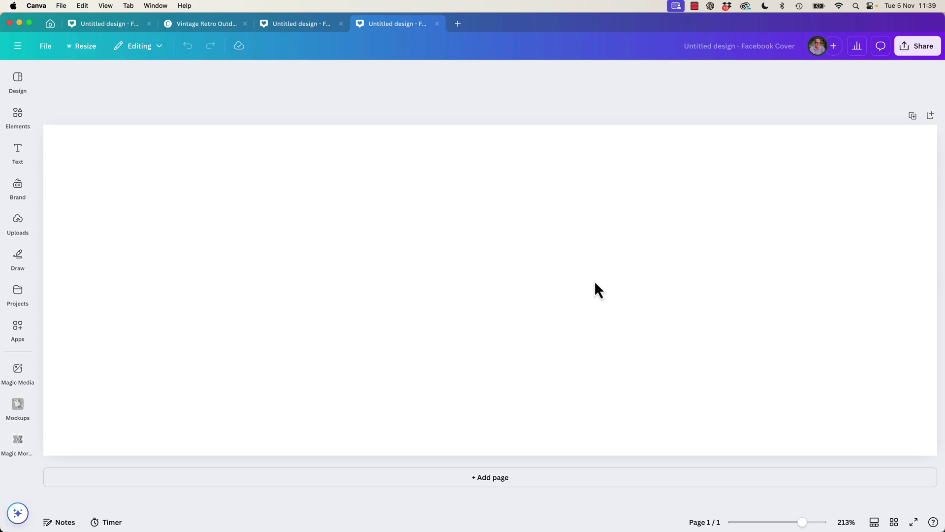
key(super+Tab)
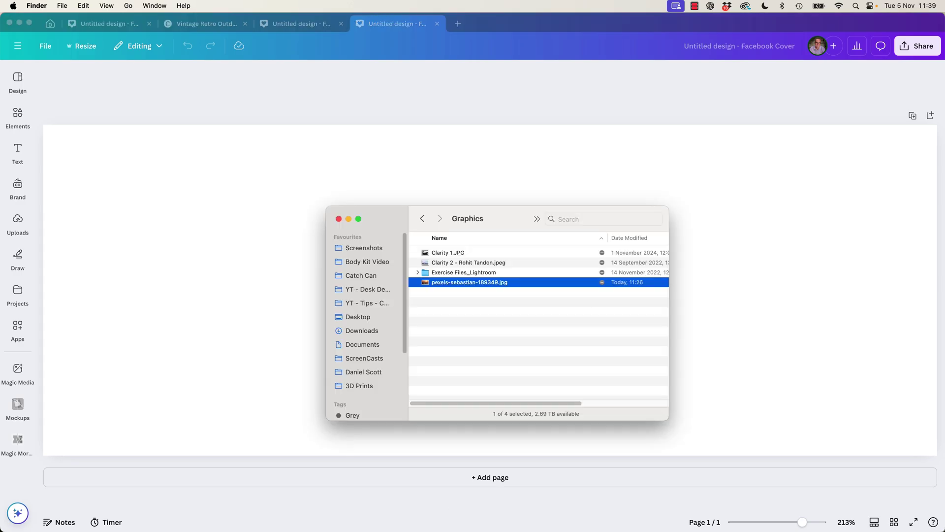
drag(450, 282, 348, 160)
drag(460, 335, 154, 256)
drag(325, 311, 540, 455)
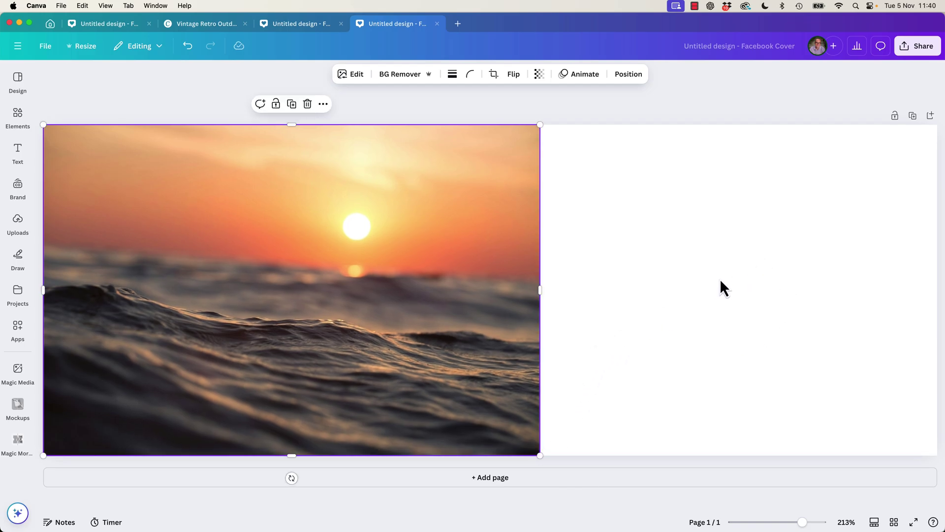
Magic Expand the sunset photo out to the cover's right edge with generated sea and sky
click(355, 75)
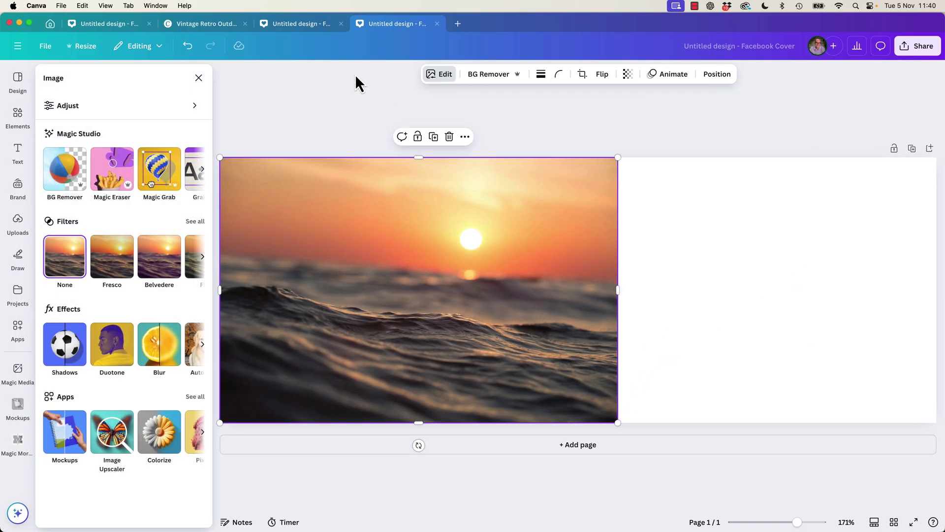
click(202, 169)
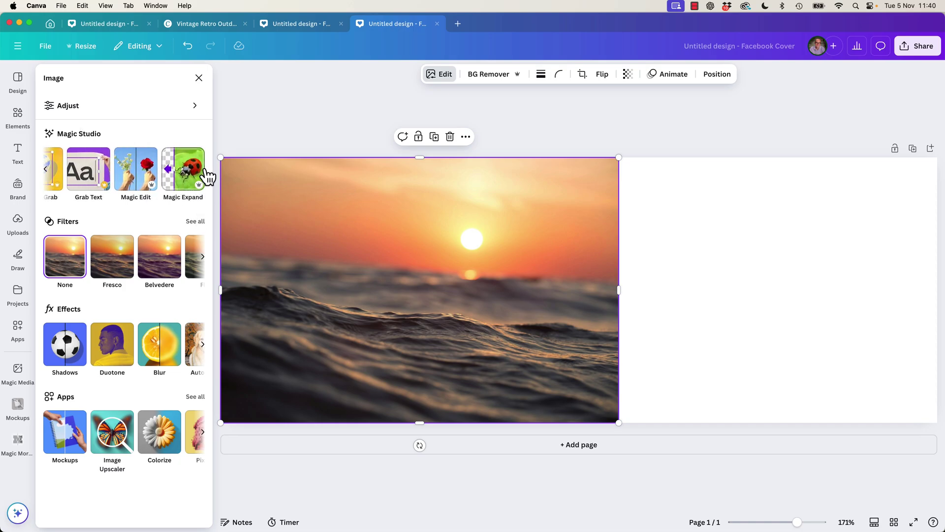
click(182, 177)
drag(616, 423, 938, 422)
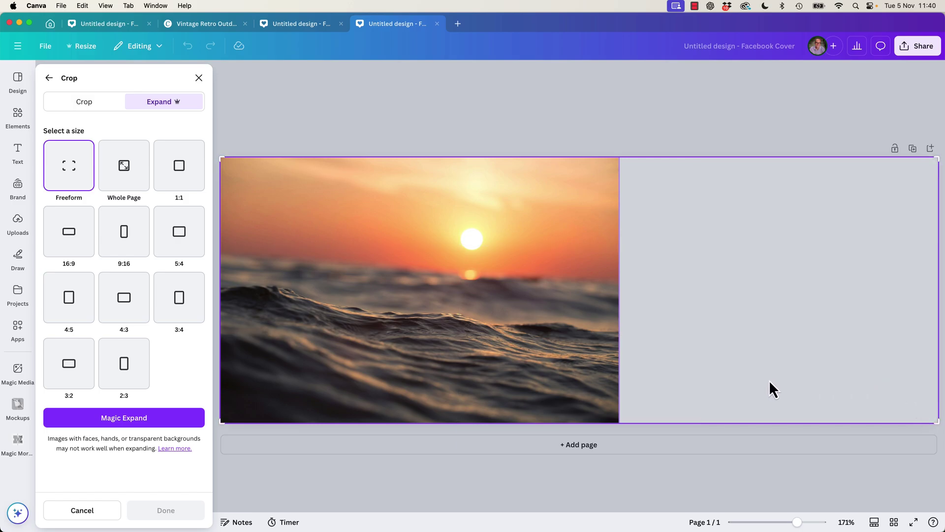
click(101, 419)
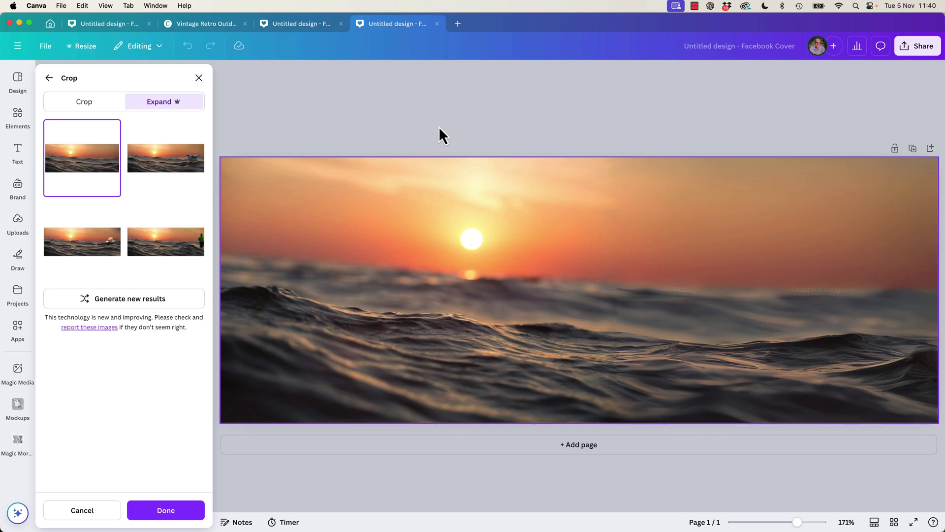
Compare the bird and figure expansion results, keep the bird version, and deselect the photo
click(182, 180)
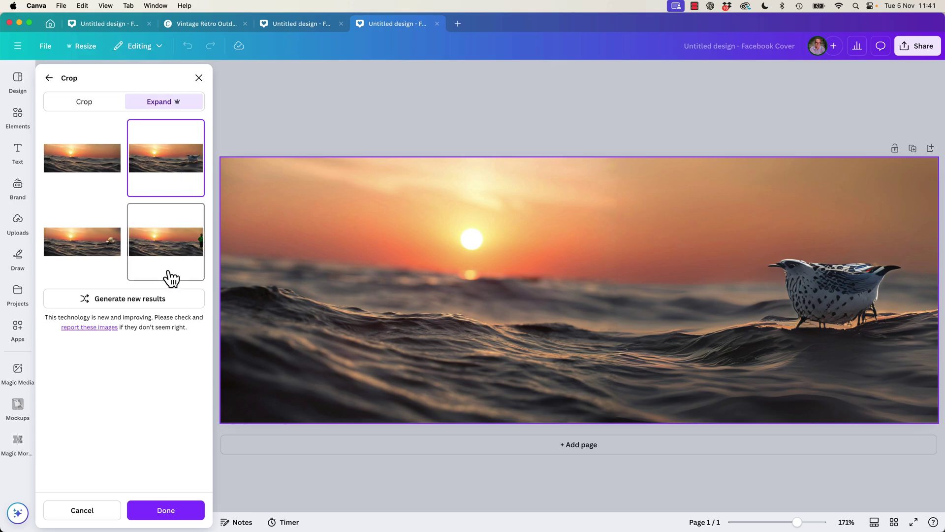
click(186, 251)
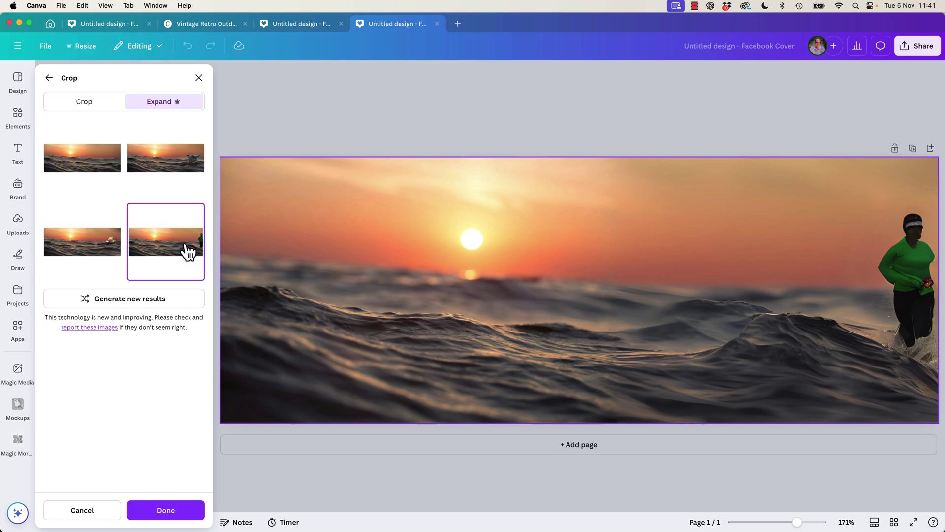
click(91, 266)
click(199, 78)
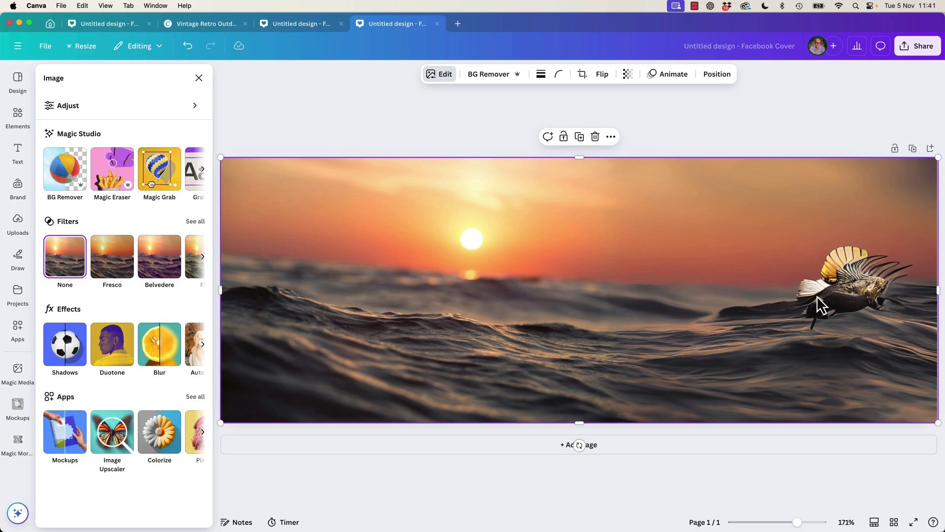
click(246, 106)
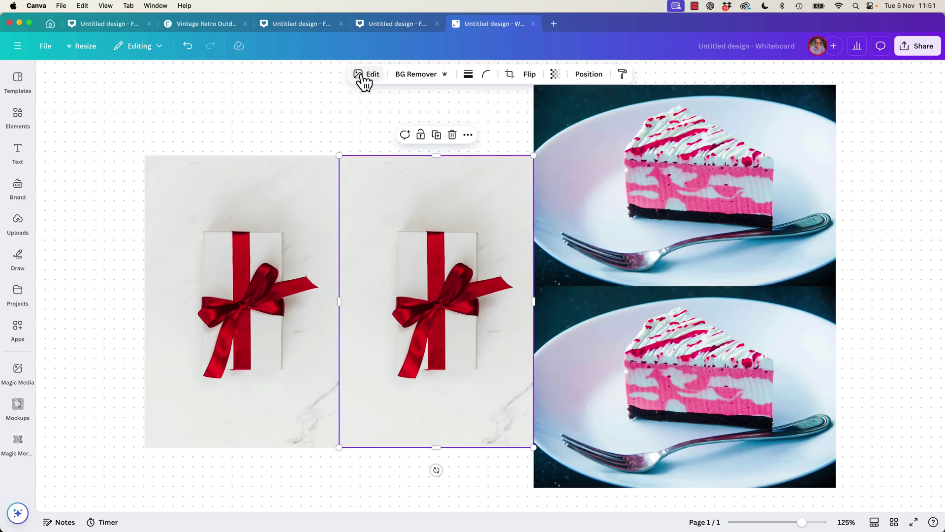
Recolour the copied gift's red ribbon to magenta with a -17 hue shift in Colour edit
click(367, 75)
click(72, 111)
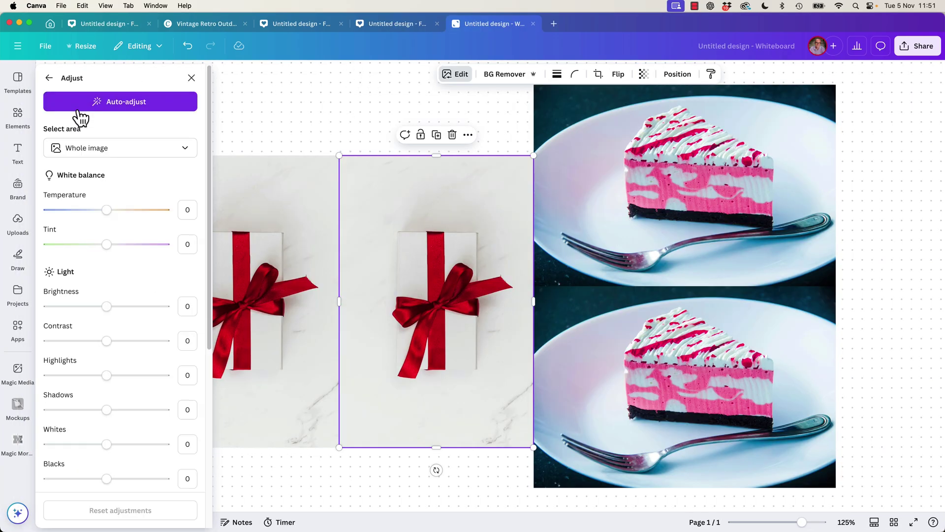
scroll(148, 259, down, 5)
scroll(146, 264, down, 2)
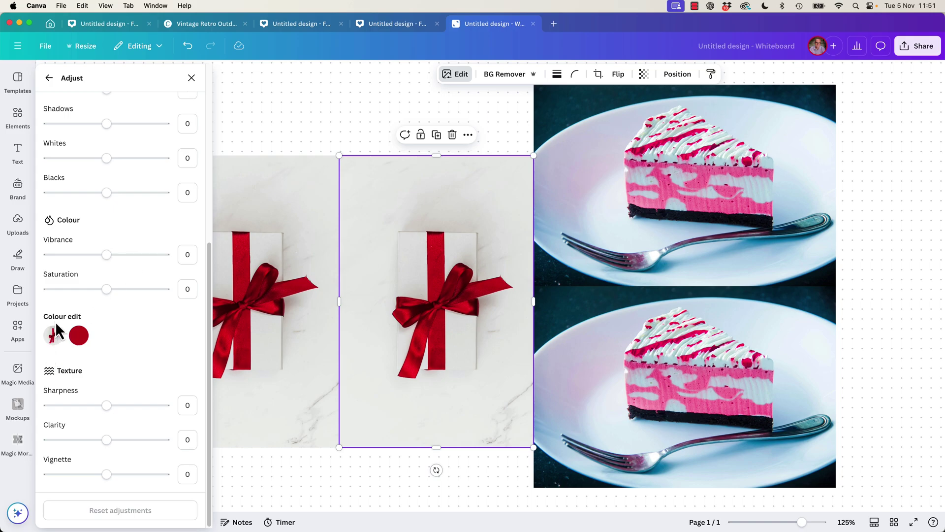
click(79, 335)
mouse_move(107, 383)
mouse_down()
mouse_move(79, 383)
mouse_move(141, 384)
mouse_move(77, 384)
mouse_move(97, 384)
mouse_up()
click(694, 247)
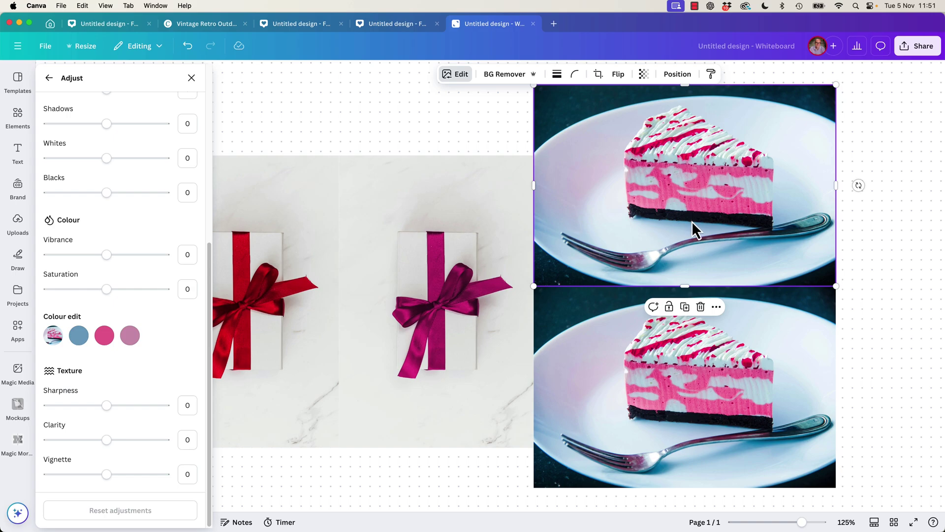
click(458, 75)
Turn the upper cheesecake's pink layers dark brown by shifting hue and lowering brightness to -73
click(455, 75)
click(84, 109)
scroll(128, 380, down, 6)
click(115, 340)
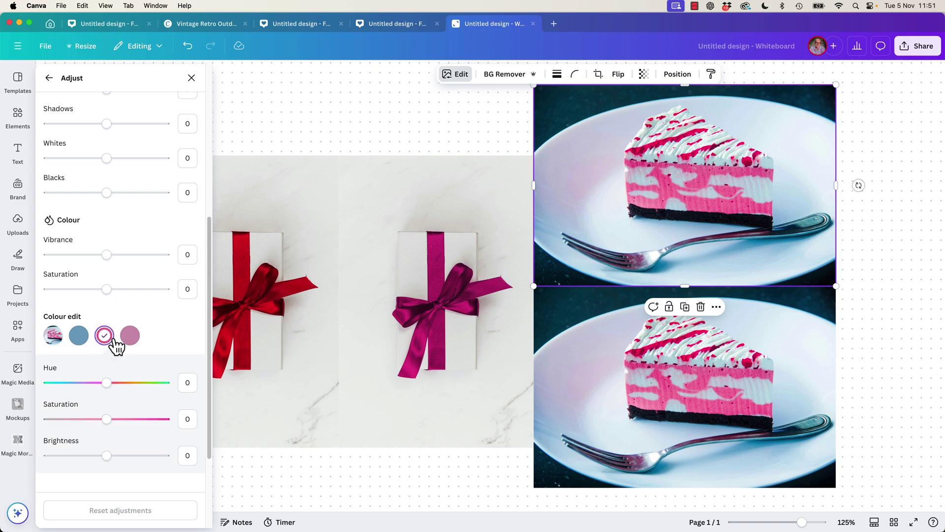
drag(107, 388, 134, 393)
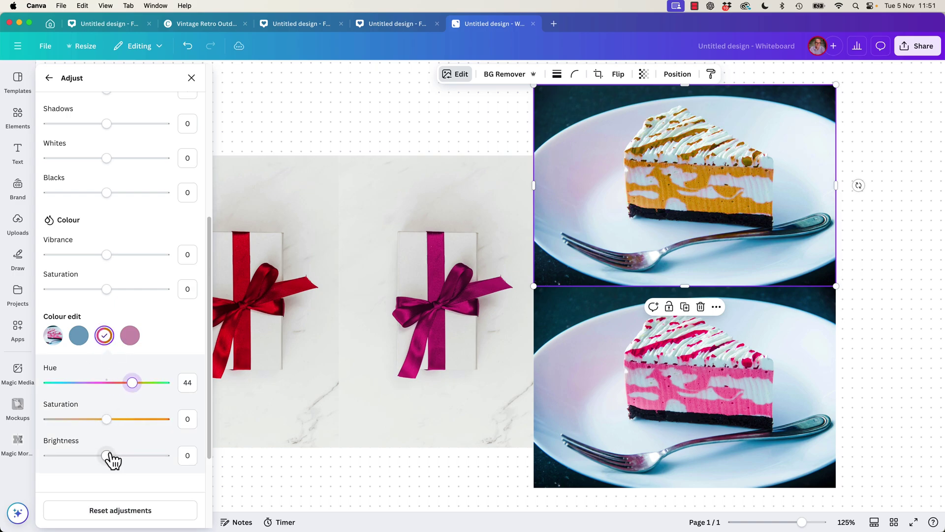
drag(107, 455, 54, 455)
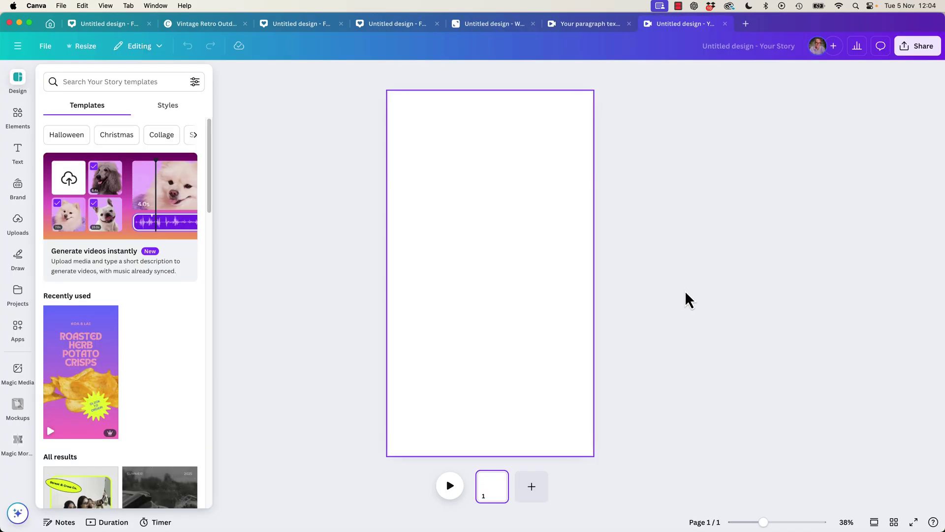
Paste the forest photos, size the aerial treetop clip to fill the story page, and show its 5-second timeline
key(super+v)
click(762, 338)
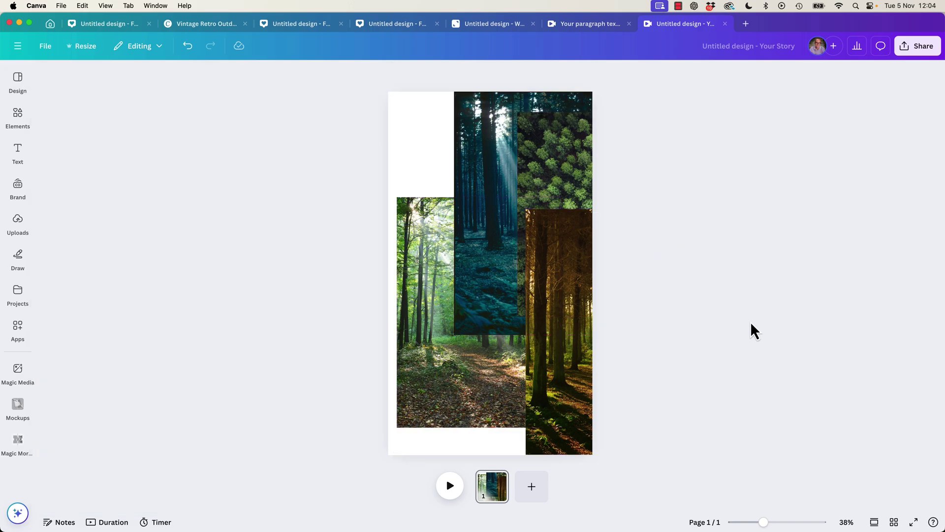
click(489, 186)
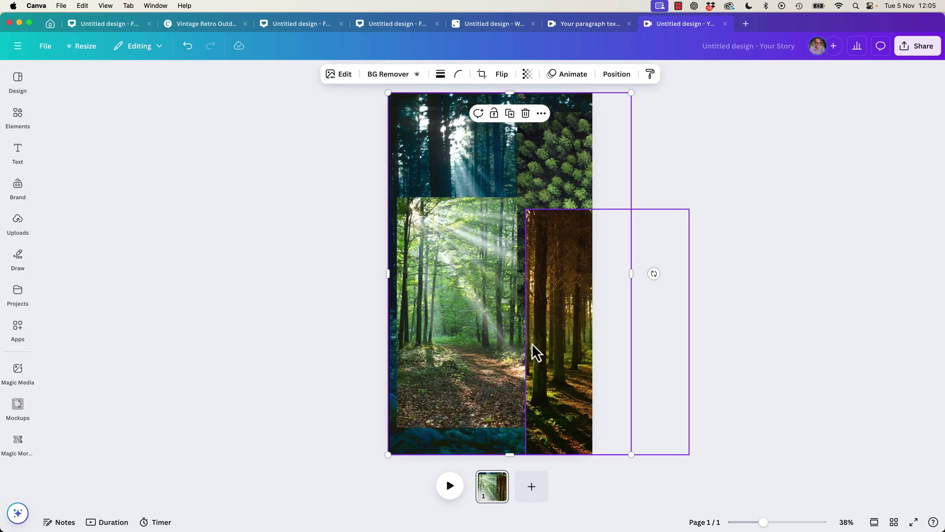
drag(643, 458, 274, 413)
key(super+z)
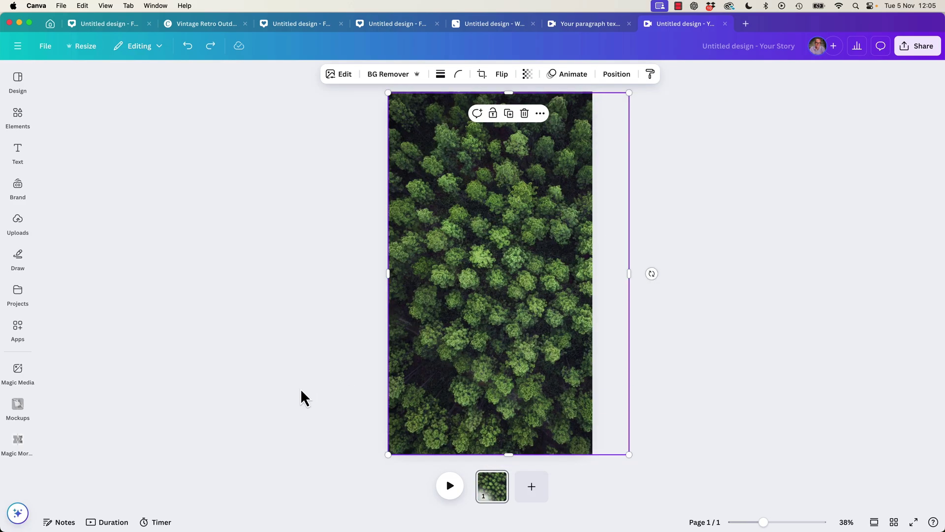
click(302, 390)
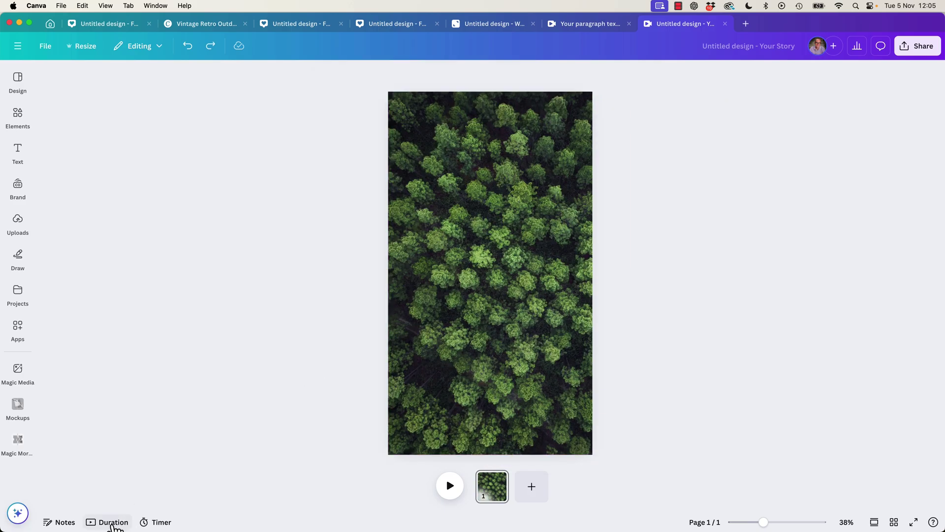
click(112, 522)
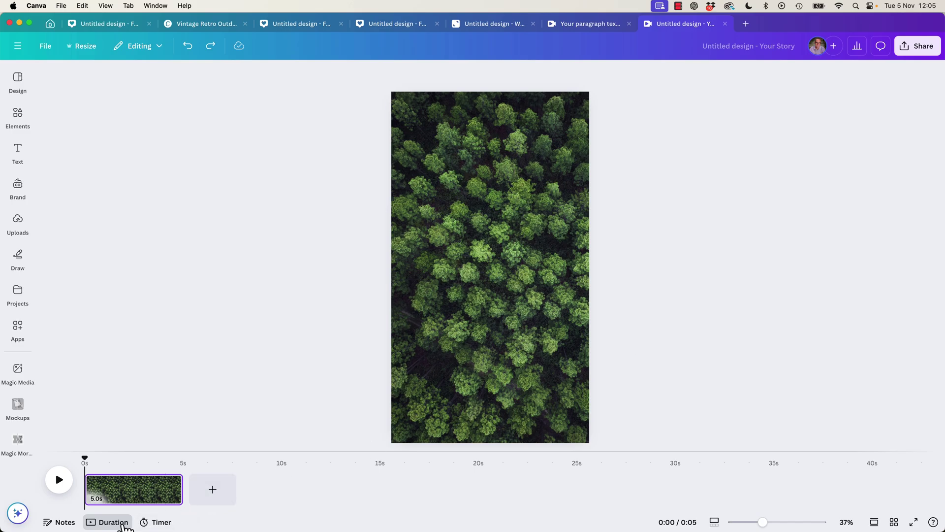
Turn on element timing and shorten the aerial forest photo to end around 2 seconds
right_click(502, 336)
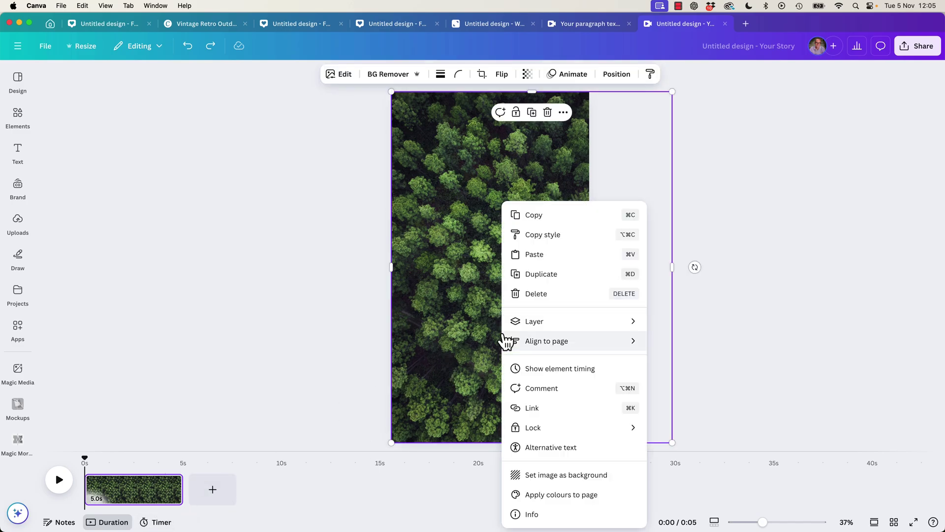
mouse_move(501, 339)
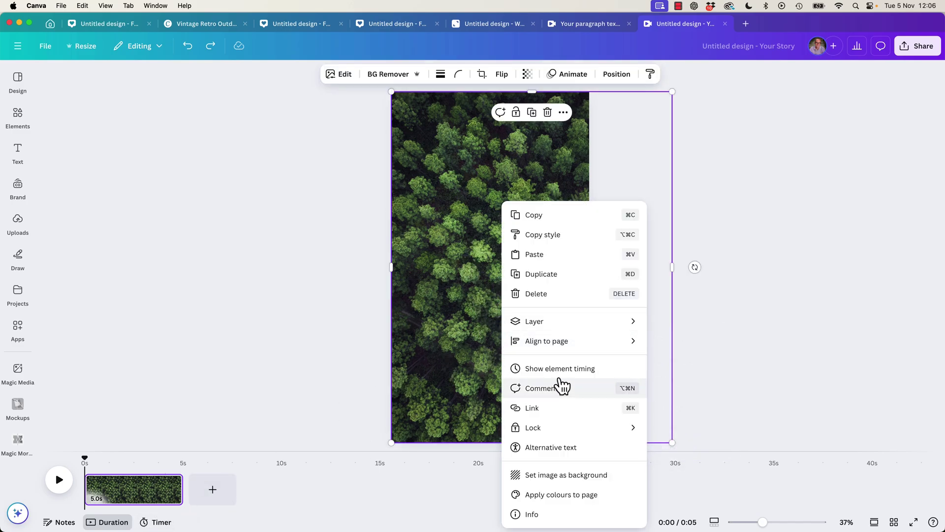
click(561, 373)
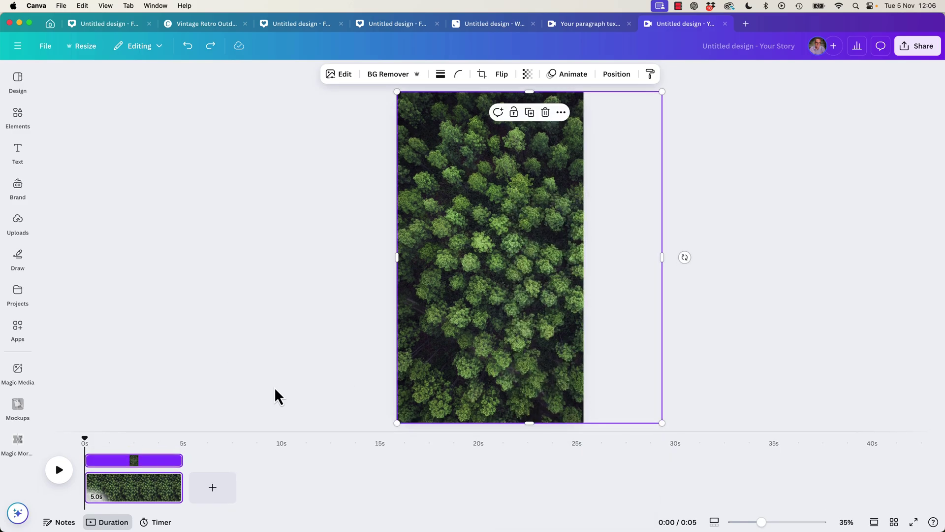
click(155, 495)
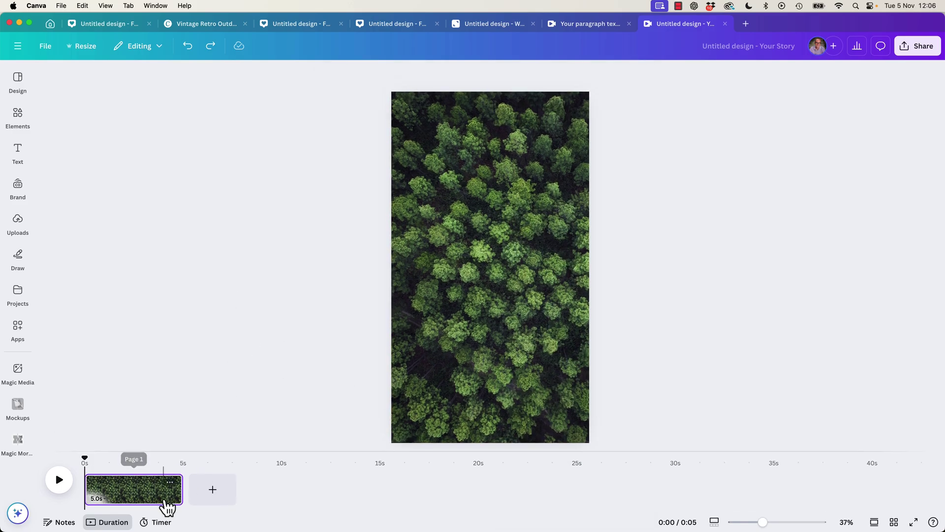
click(442, 389)
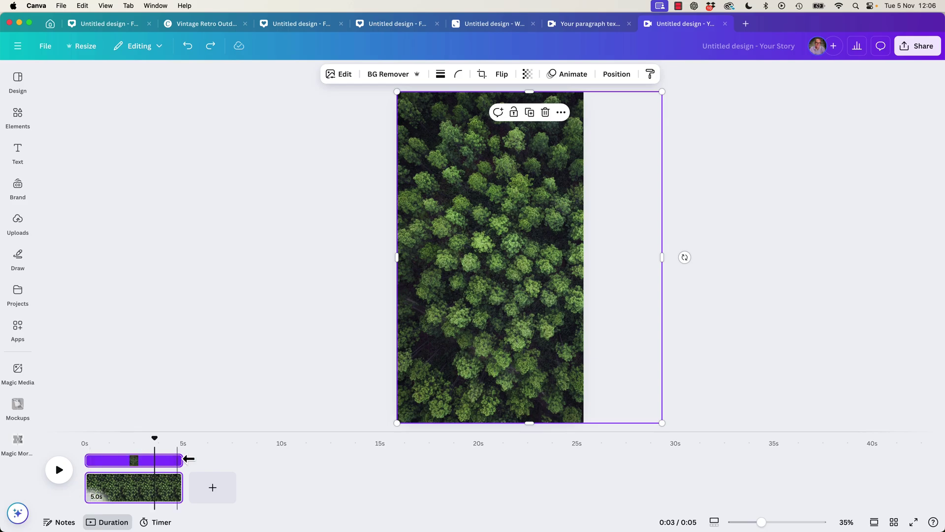
drag(187, 460, 124, 459)
Trim the forest path photo so it ends at 3.9 seconds
click(519, 342)
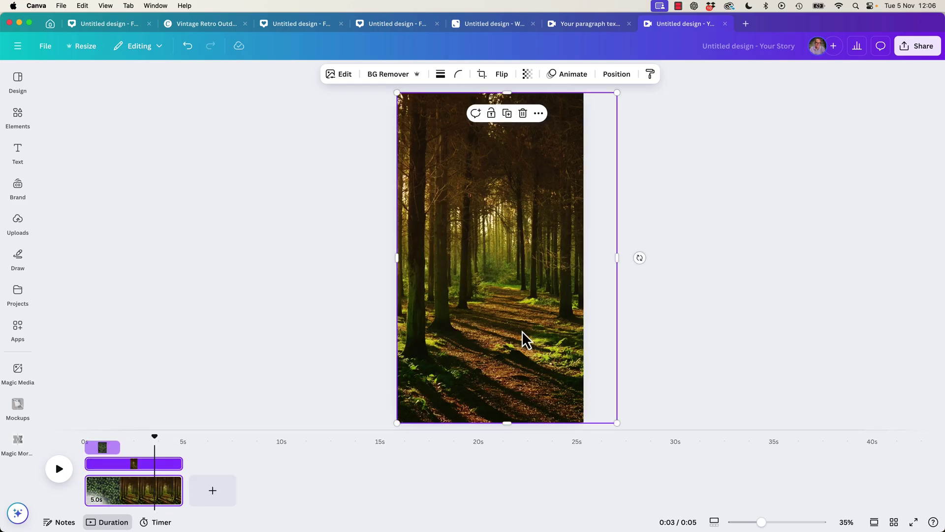
click(104, 445)
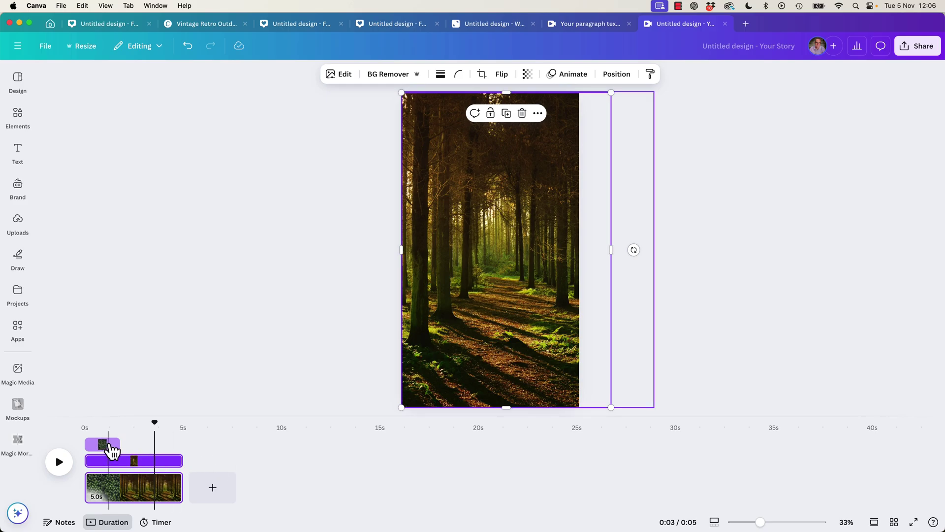
click(143, 463)
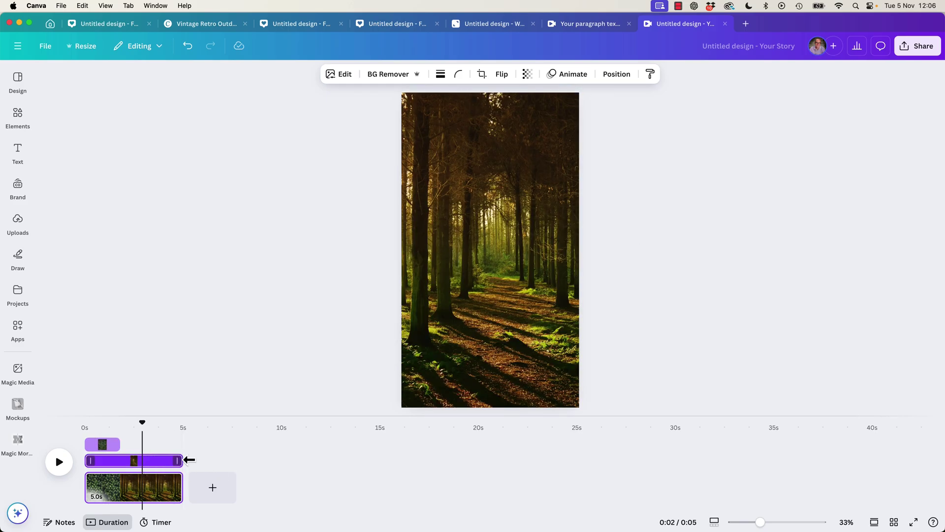
drag(184, 460, 138, 446)
Trim the start of the sunbeam forest video to follow the earlier photos
click(101, 463)
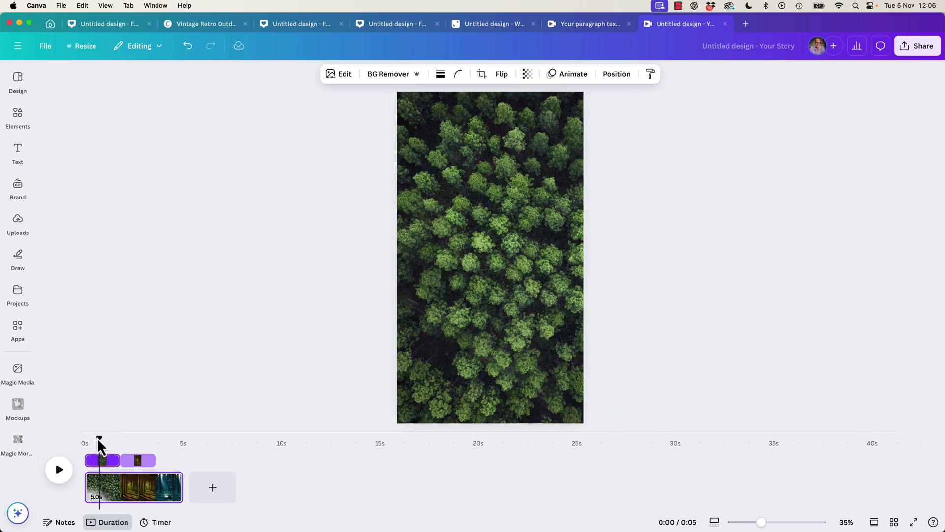
drag(105, 446, 166, 440)
click(559, 356)
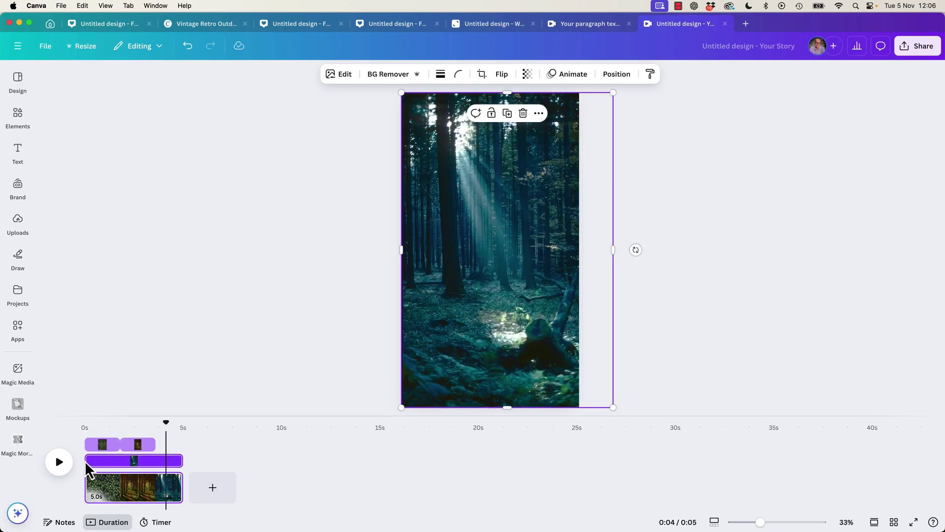
drag(81, 461, 154, 460)
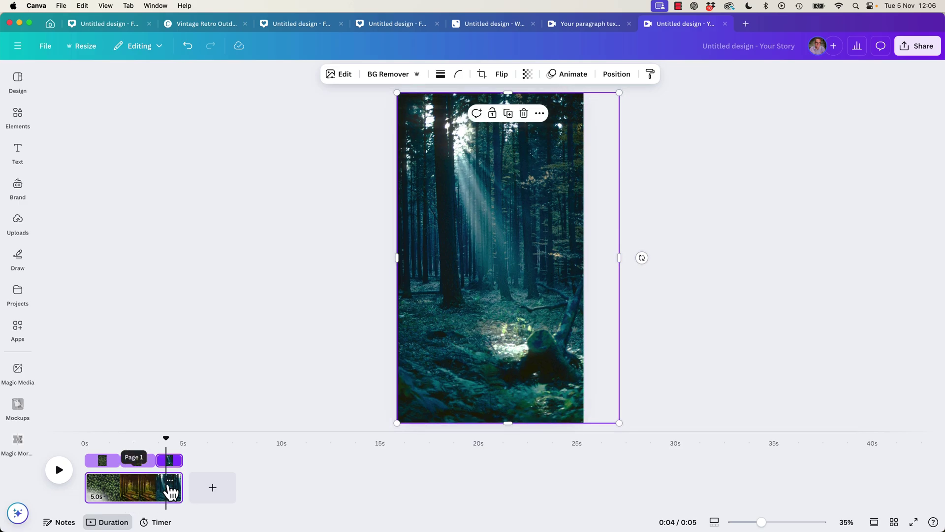
Lengthen the page to 6.2 seconds and show the sunlit green forest image for the last 0.8 seconds
click(136, 489)
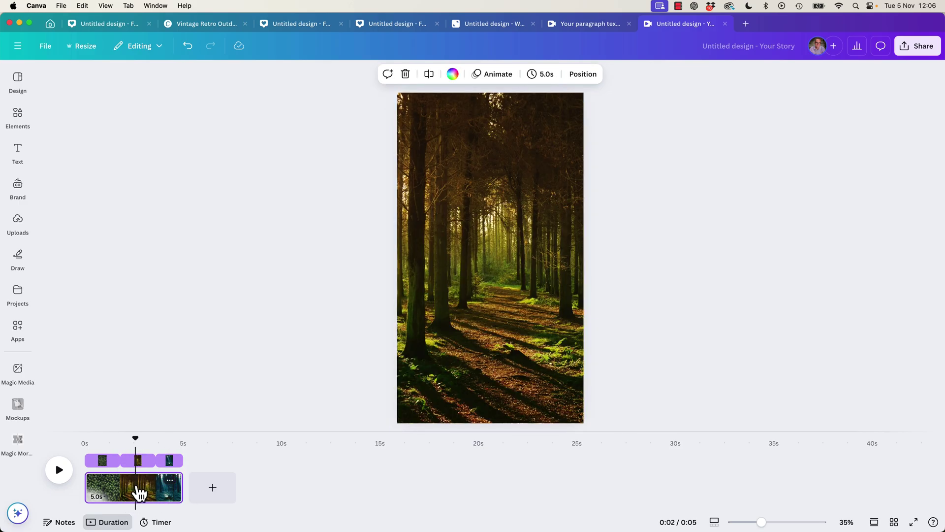
drag(183, 487, 207, 490)
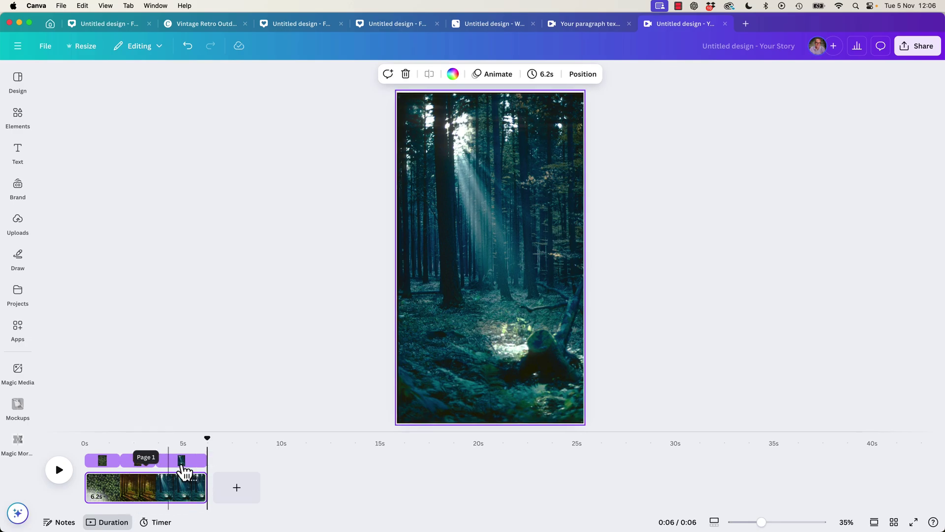
mouse_move(184, 460)
mouse_down()
mouse_move(208, 460)
mouse_move(189, 459)
mouse_up()
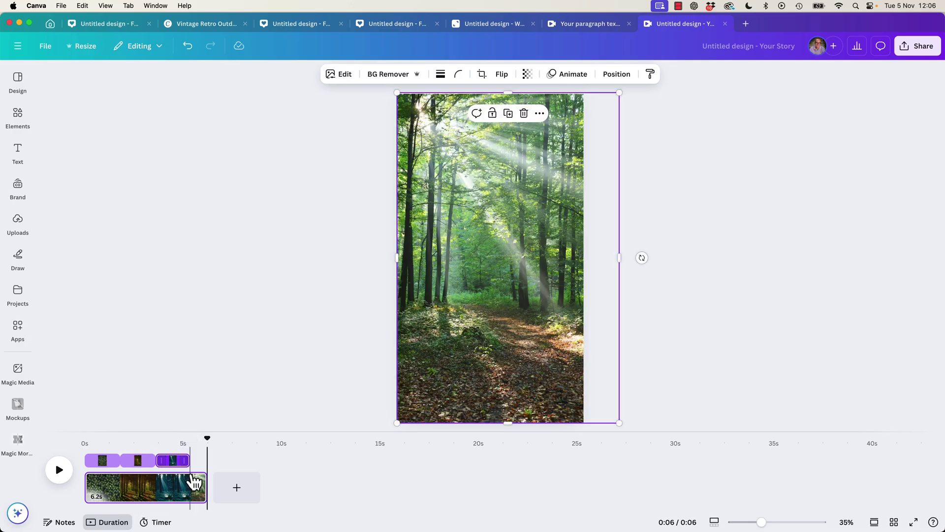
click(546, 364)
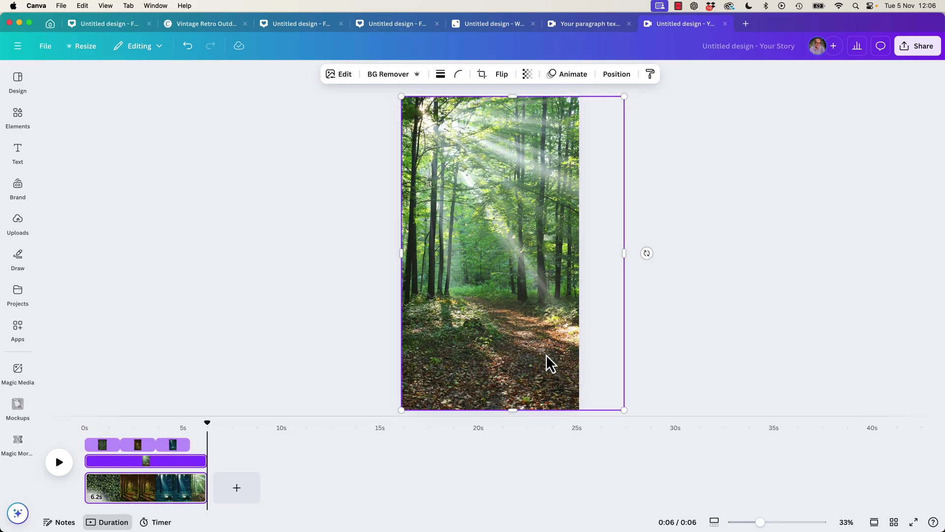
drag(82, 460, 189, 465)
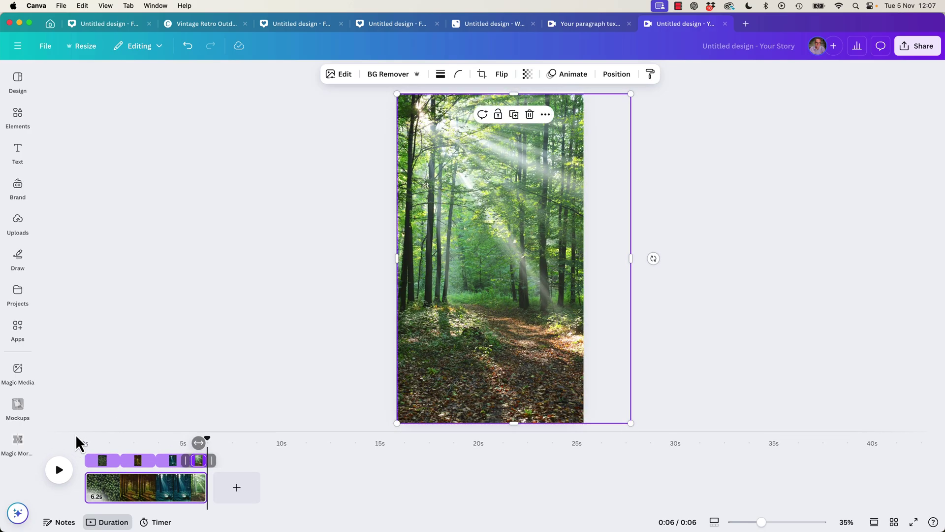
Play back the timed forest sequence from the start, then stop it
click(217, 375)
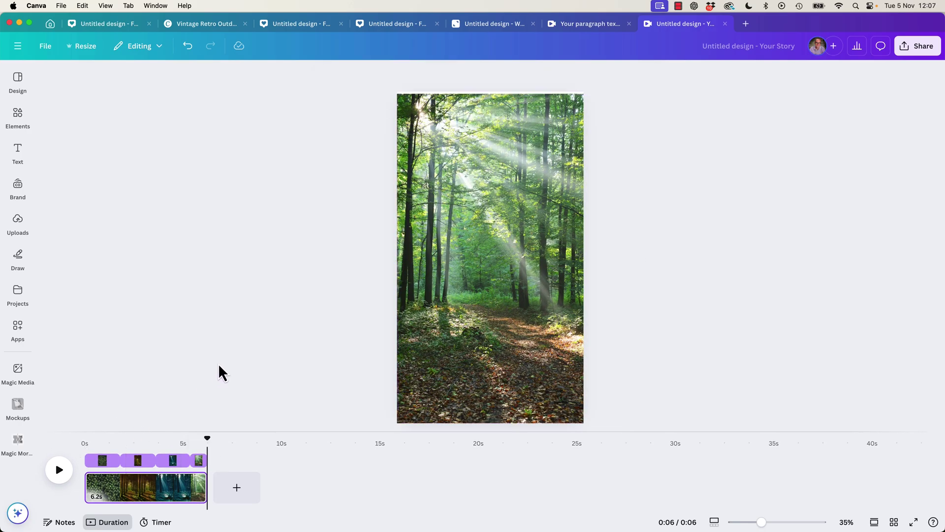
click(64, 473)
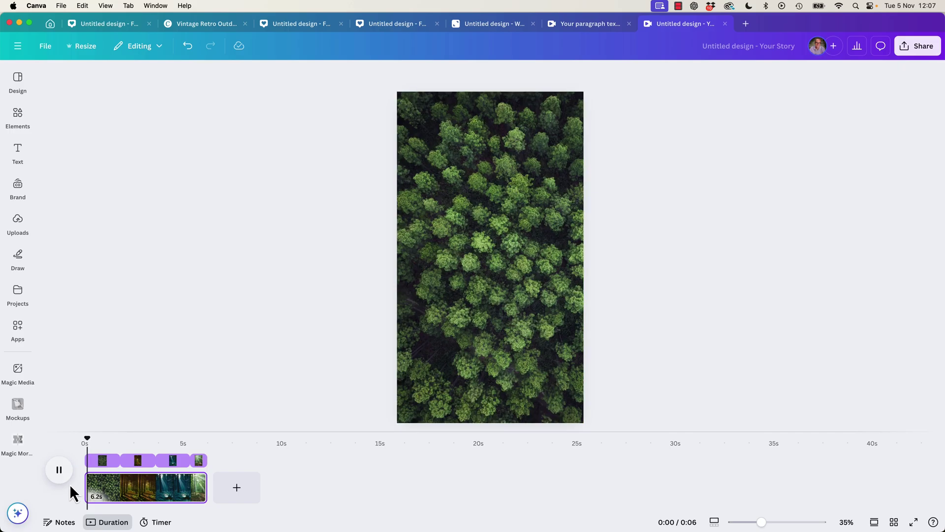
click(58, 475)
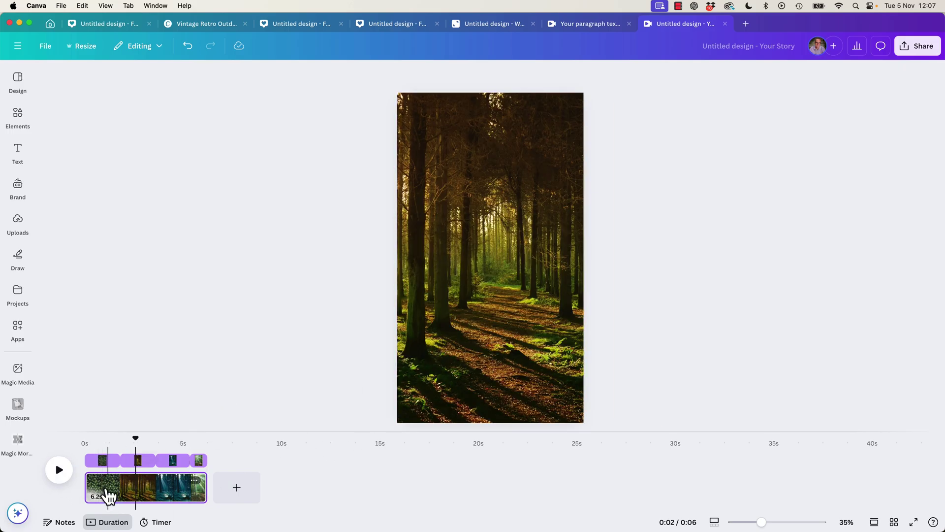
Select all four photo clips and apply the Photo Zoom animation from Suggested
click(103, 460)
shift+click(143, 461)
shift+click(170, 462)
shift+click(200, 461)
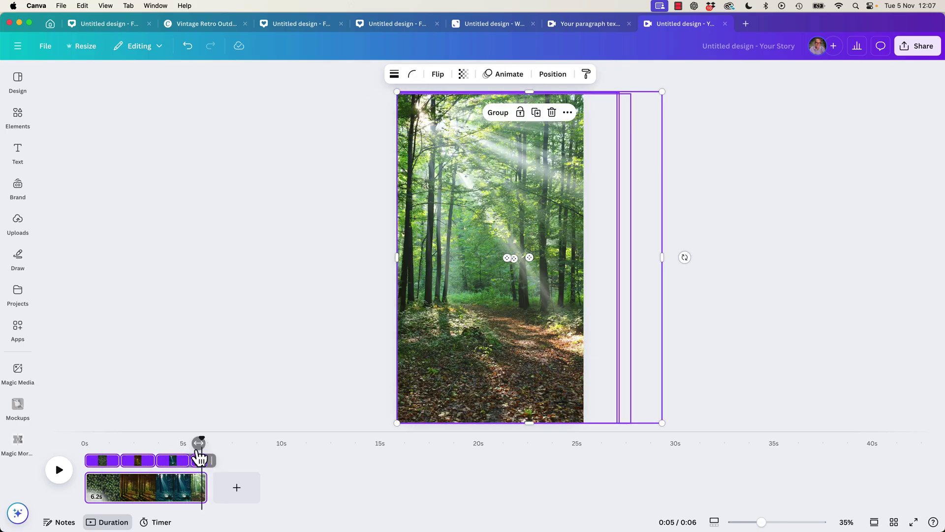
click(502, 75)
scroll(117, 399, down, 10)
scroll(113, 403, down, 1)
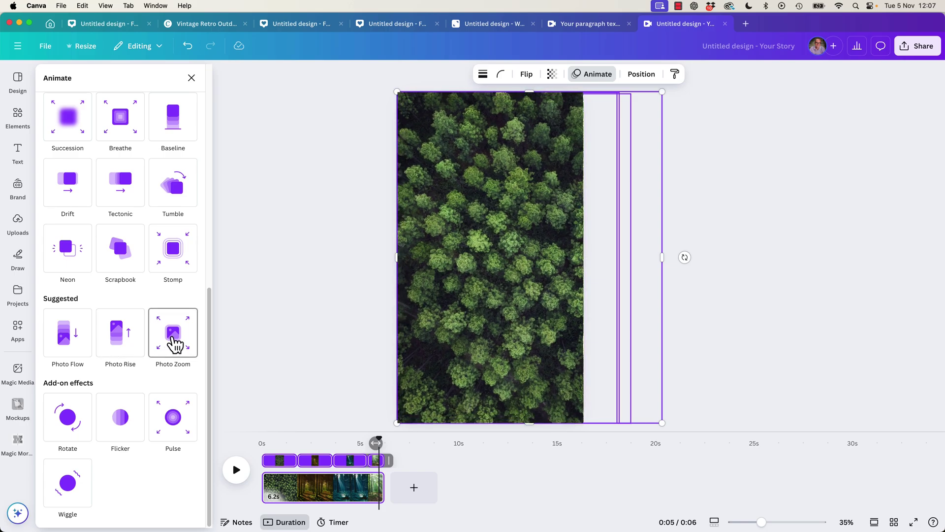
click(173, 342)
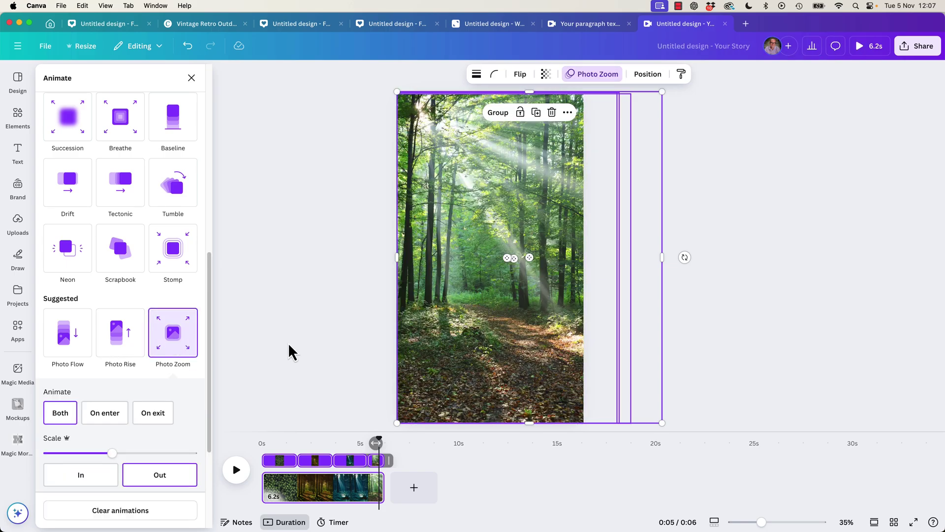
key(Escape)
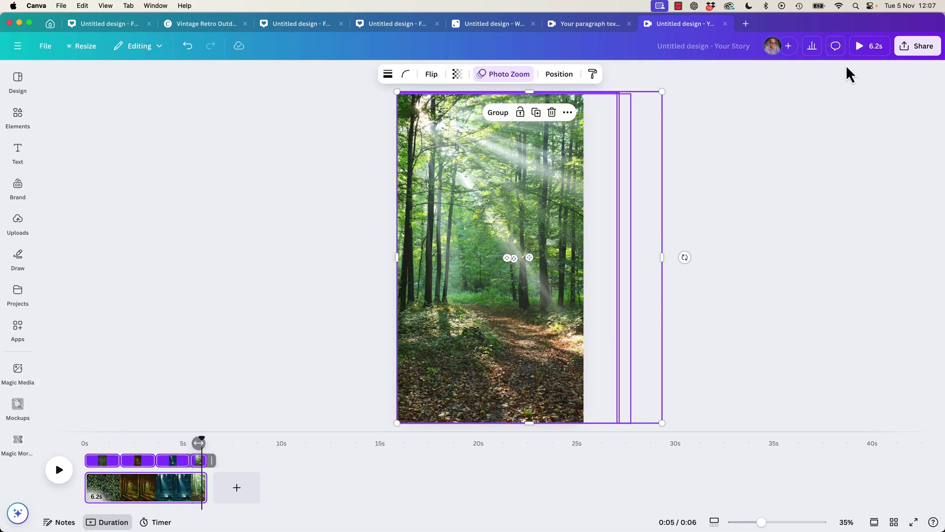
Preview the 6.2-second forest story full screen, replay it, then exit the preview
click(865, 49)
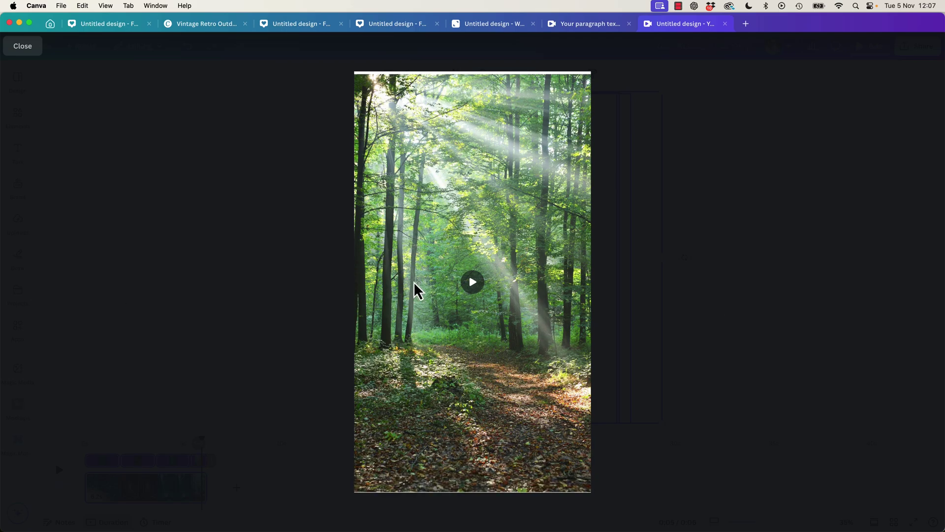
click(474, 292)
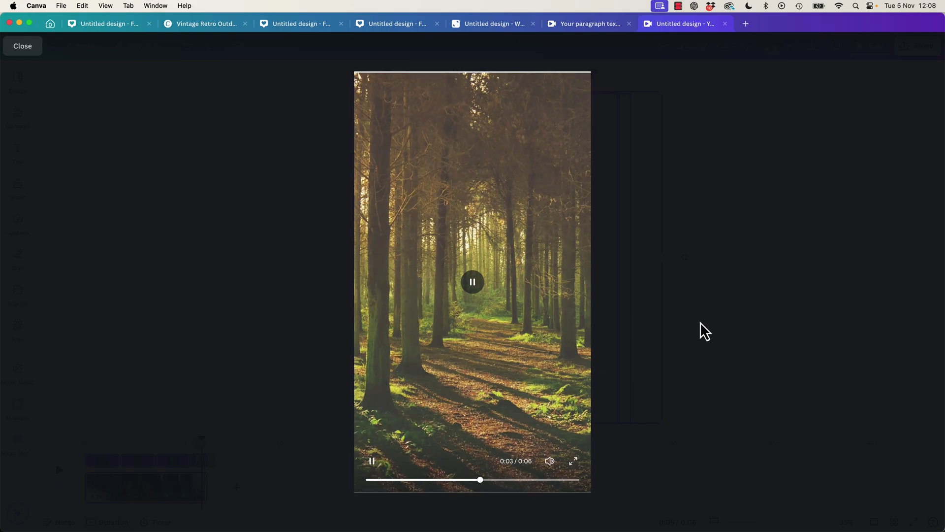
key(space)
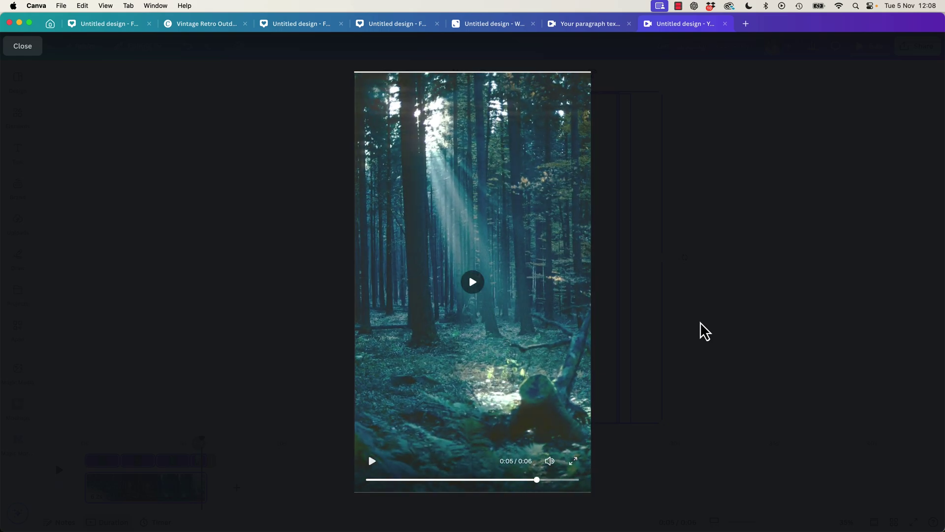
key(Escape)
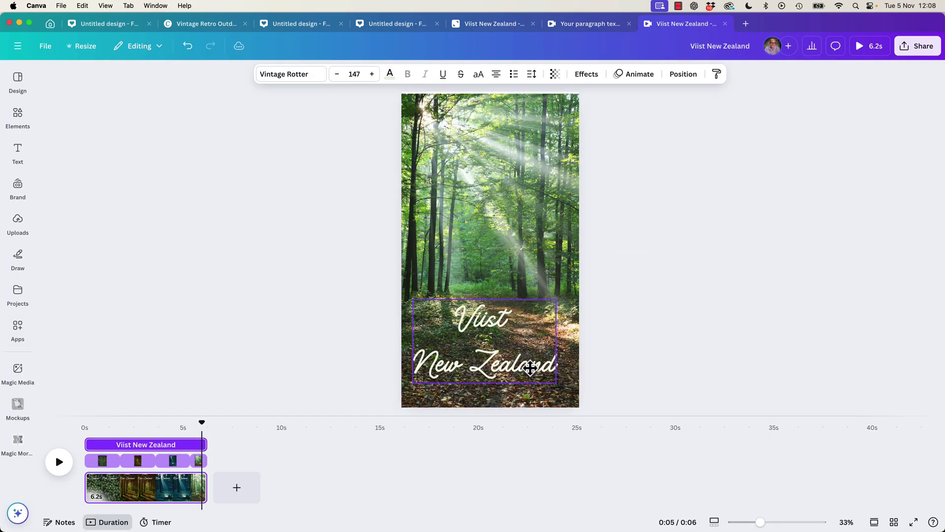
Try Typewriter, then give the Viist New Zealand title the Block animation and close the panel
click(640, 75)
click(82, 267)
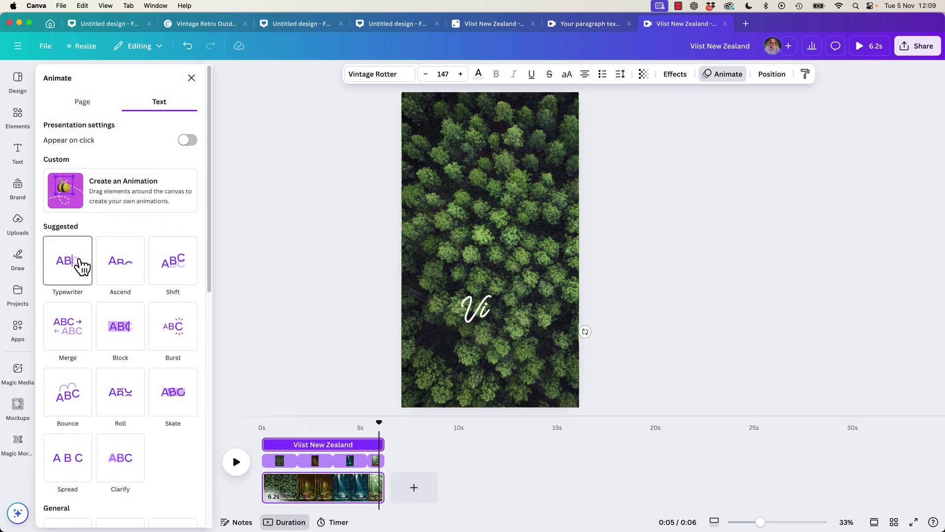
click(122, 339)
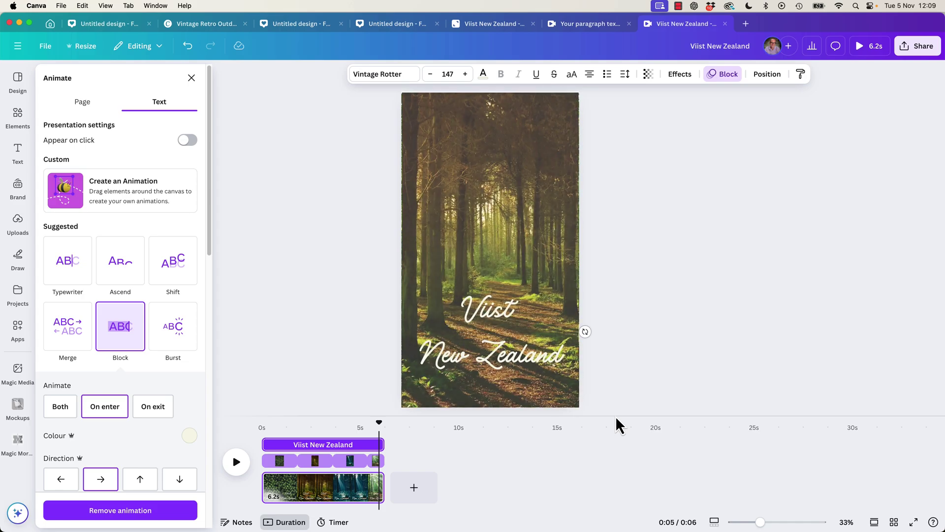
click(707, 414)
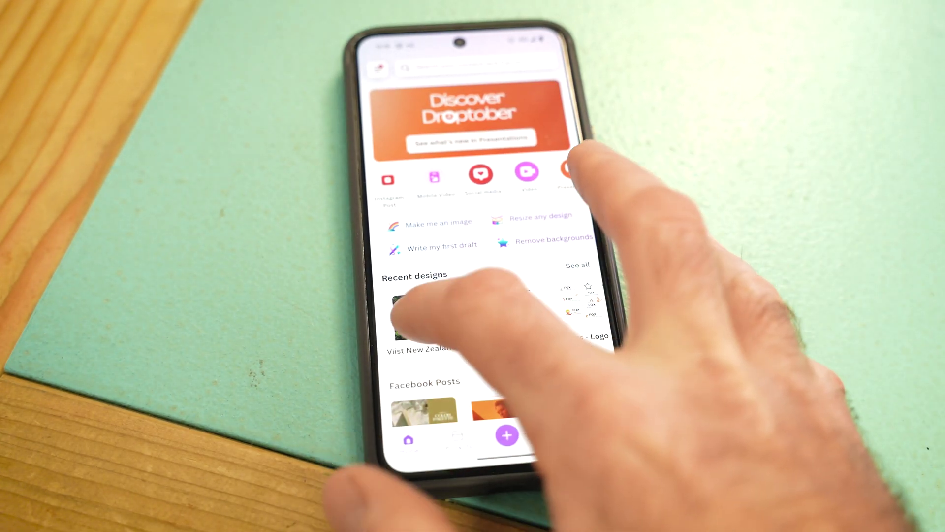
On the phone, open the Viist New Zealand story and play its 6-second video preview
click(420, 317)
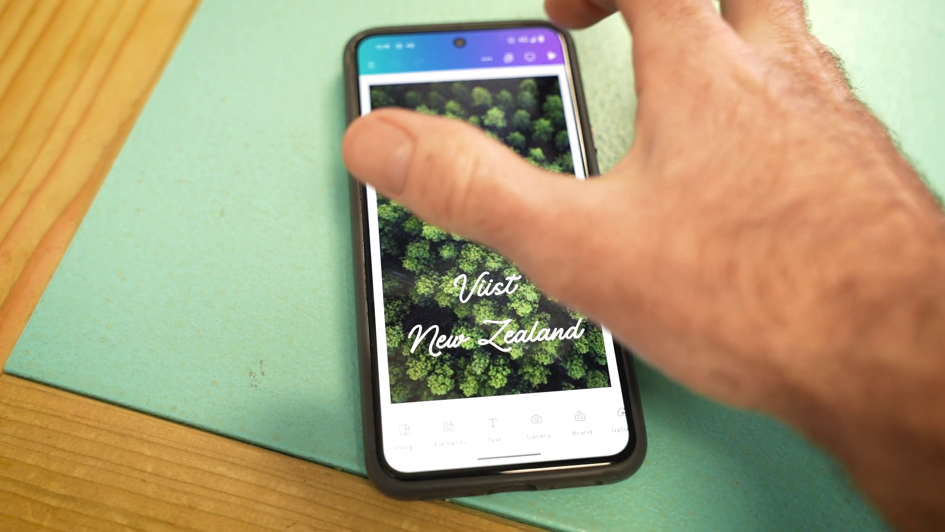
click(530, 57)
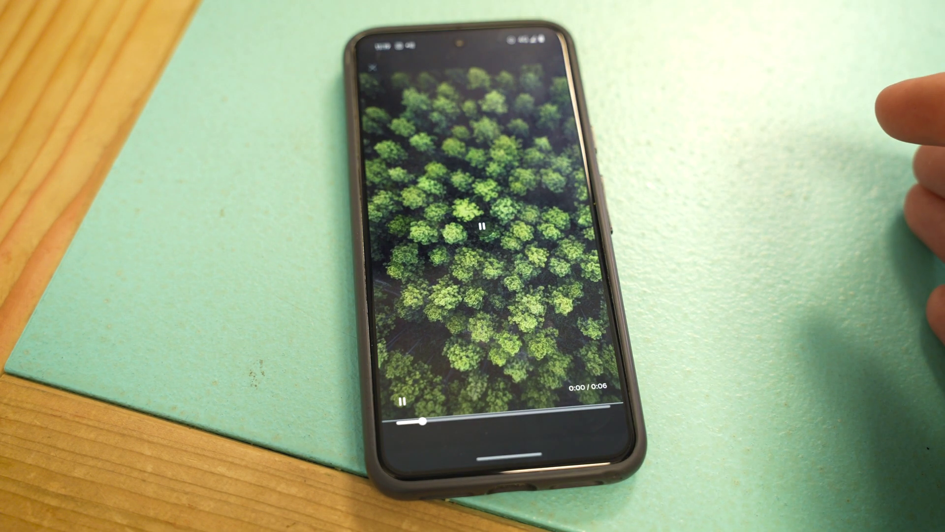